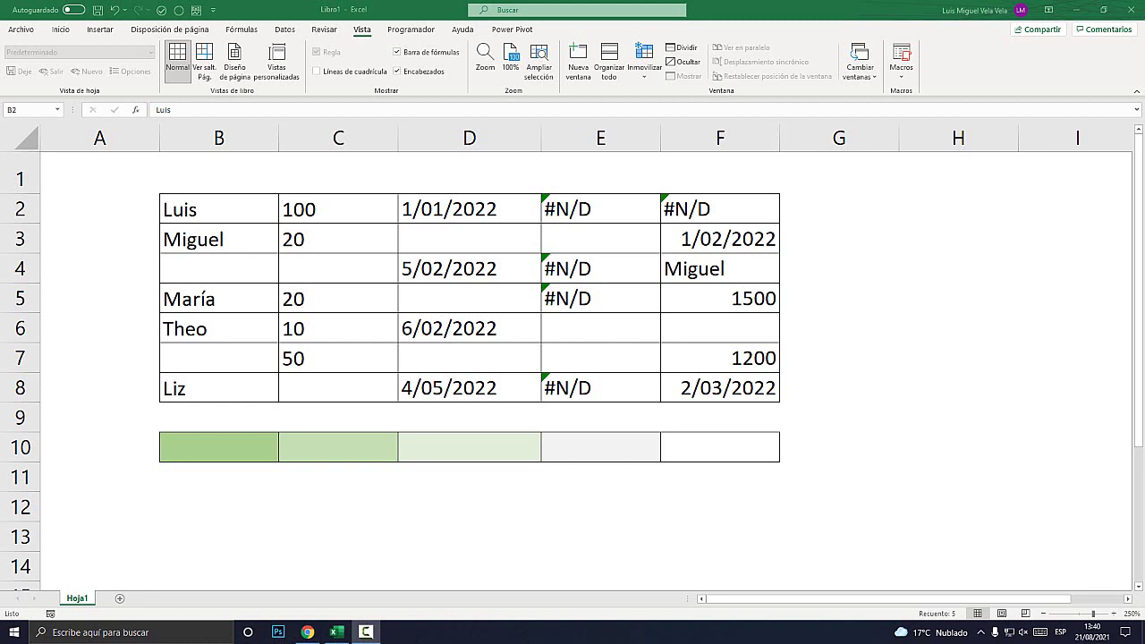
# Step: Discard a trial CONTARA entry in B13 and return to cell B10
pyautogui.click(218, 536)
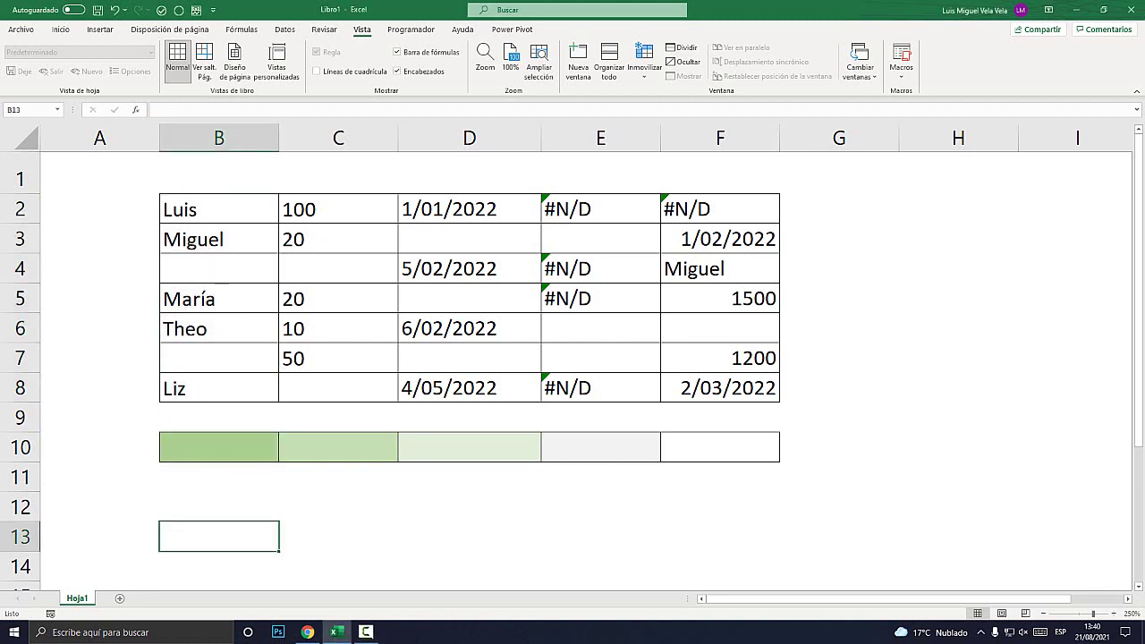
pyautogui.write('C')
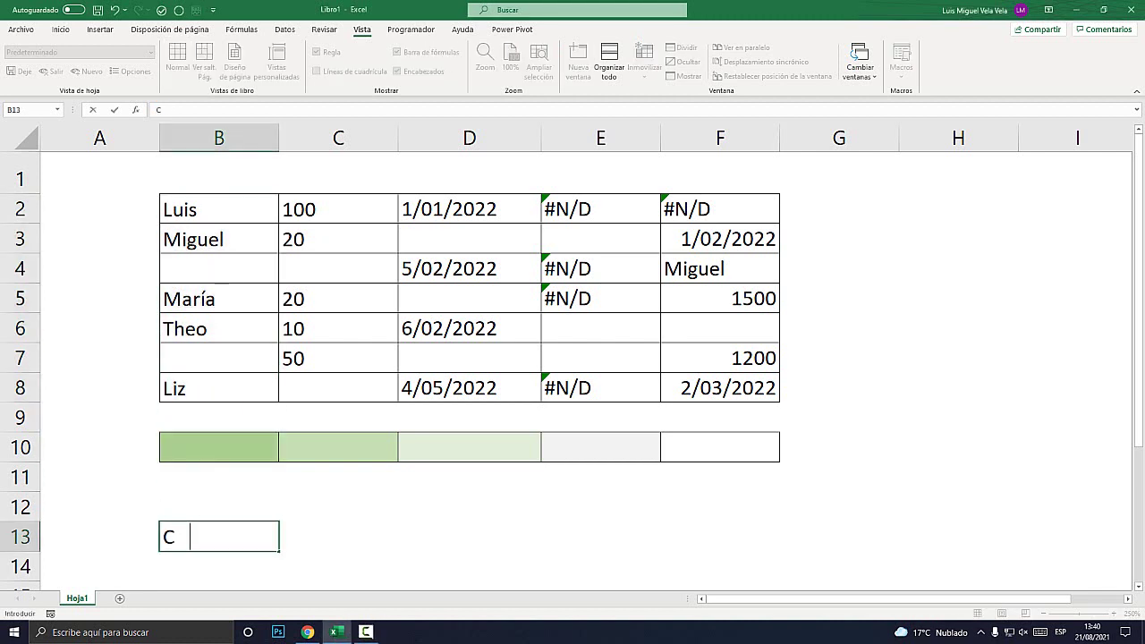
pyautogui.write('ONTARA()')
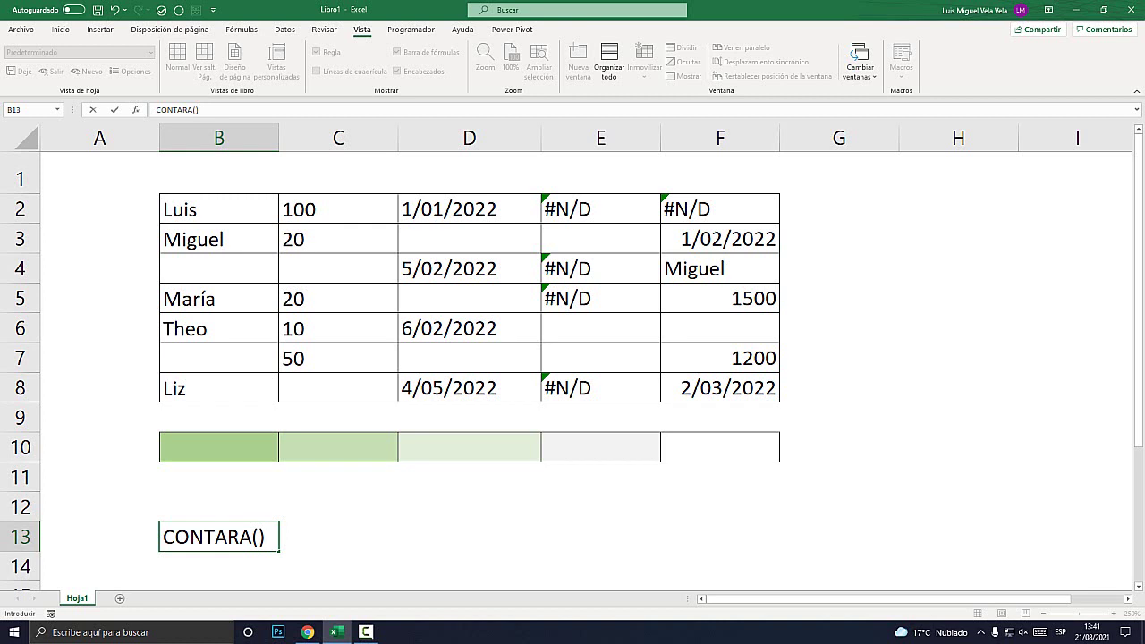
pyautogui.press('Escape')
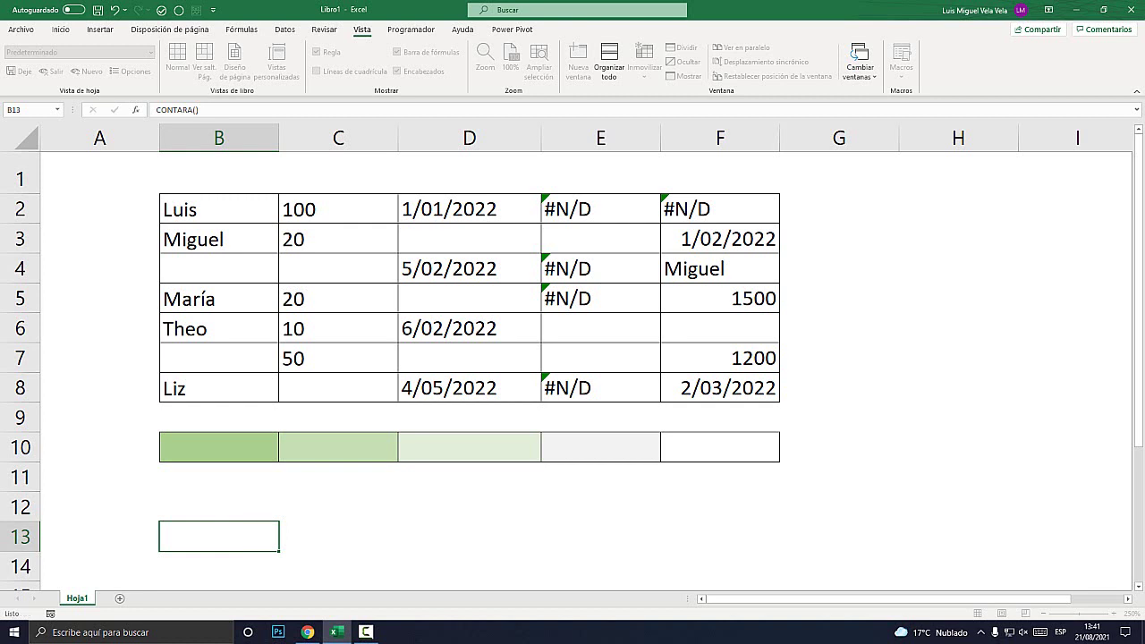
pyautogui.click(219, 446)
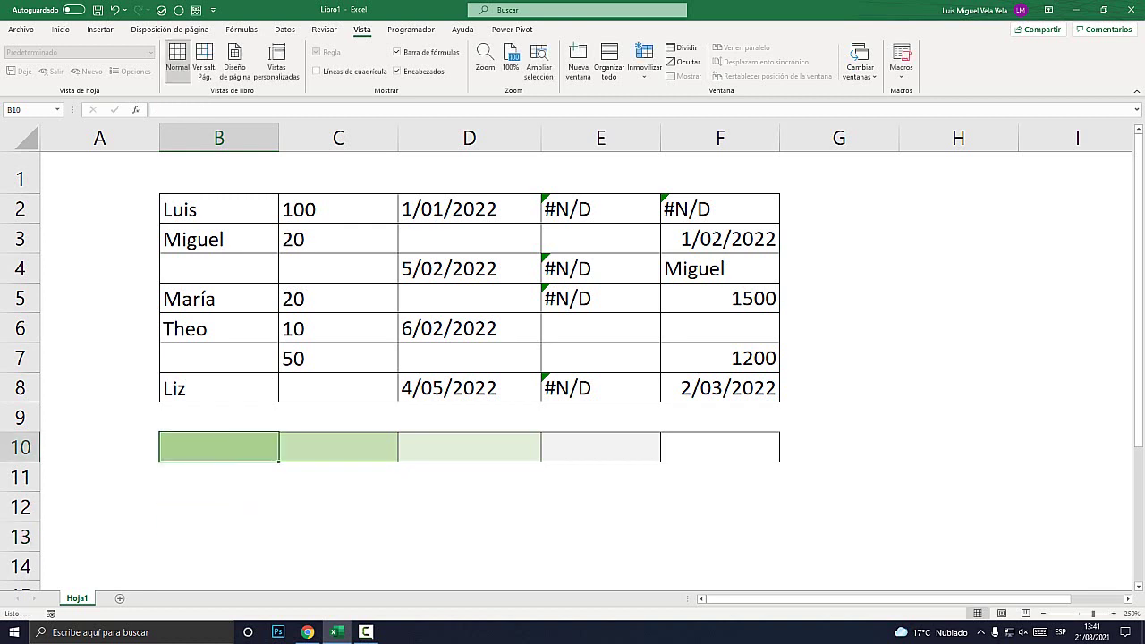
pyautogui.moveTo(218, 209)
pyautogui.mouseDown()
pyautogui.moveTo(601, 298)
pyautogui.moveTo(721, 388)
pyautogui.mouseUp()
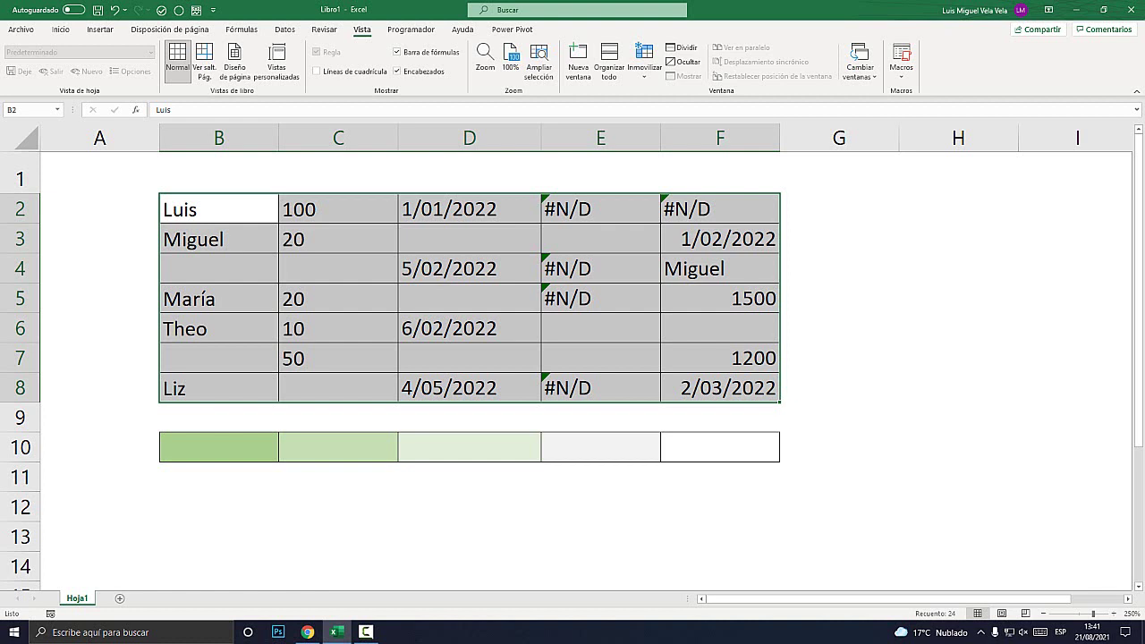
pyautogui.moveTo(218, 208)
pyautogui.mouseDown()
pyautogui.moveTo(218, 269)
pyautogui.moveTo(720, 387)
pyautogui.mouseUp()
pyautogui.click(218, 447)
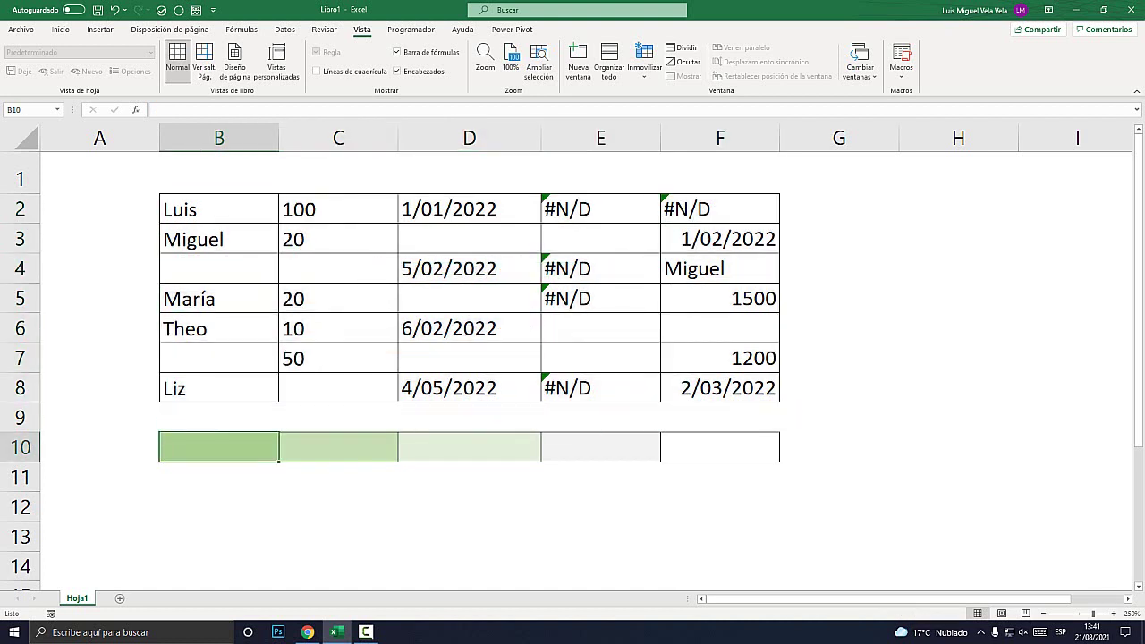
# Step: Enter =CONTARA(B2:B8) in B10, which returns 5
pyautogui.write('=-')
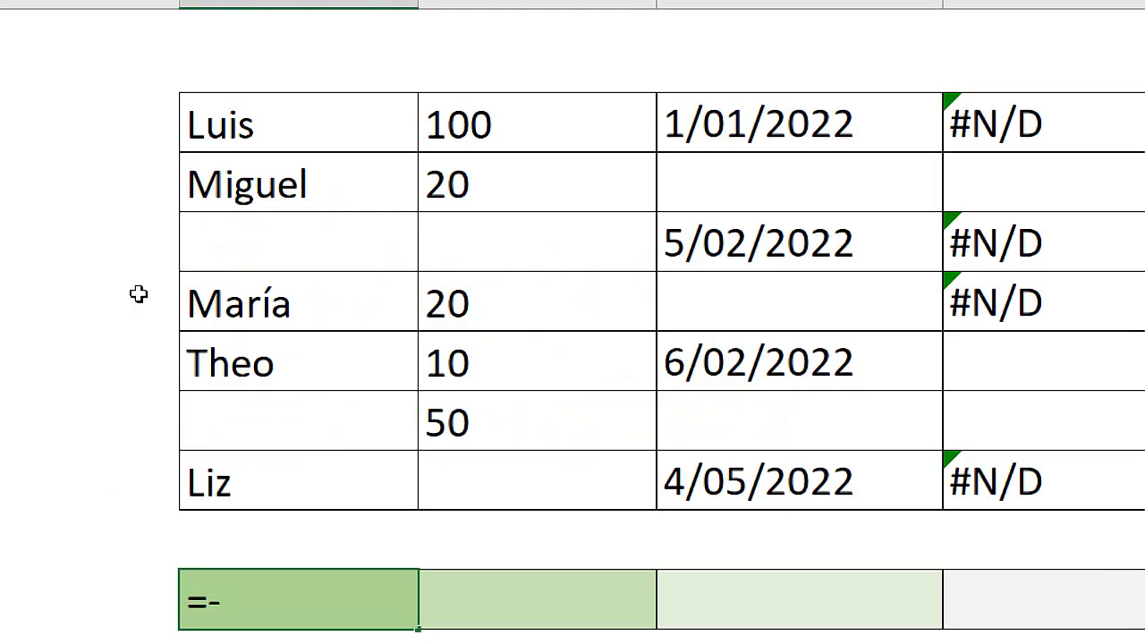
pyautogui.press('BackSpace')
pyautogui.write('CON')
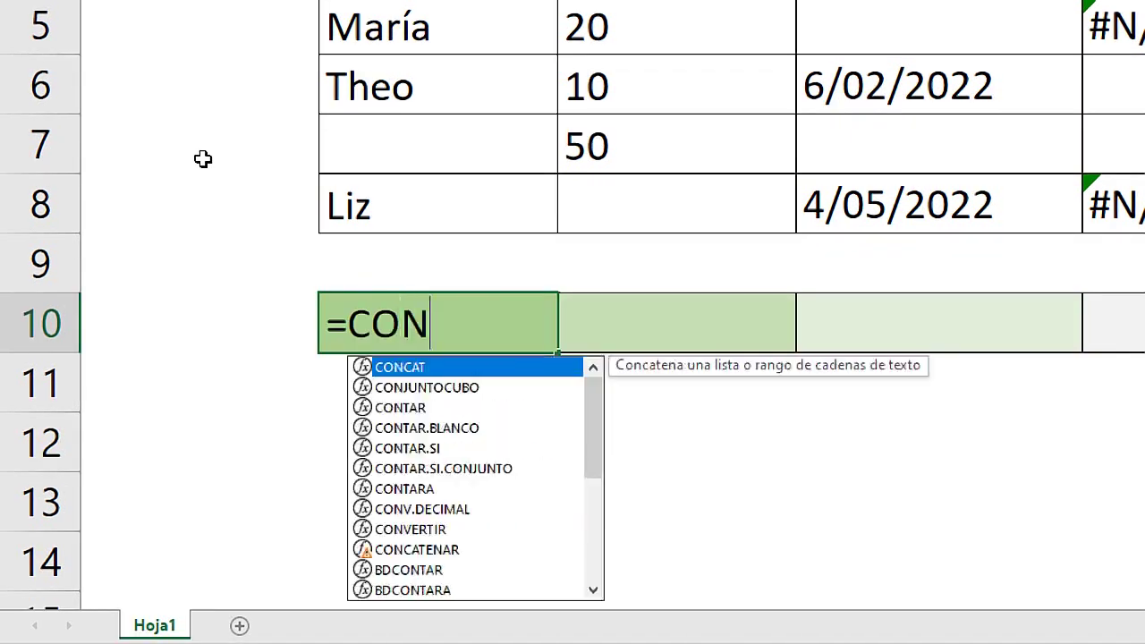
pyautogui.write('TARA')
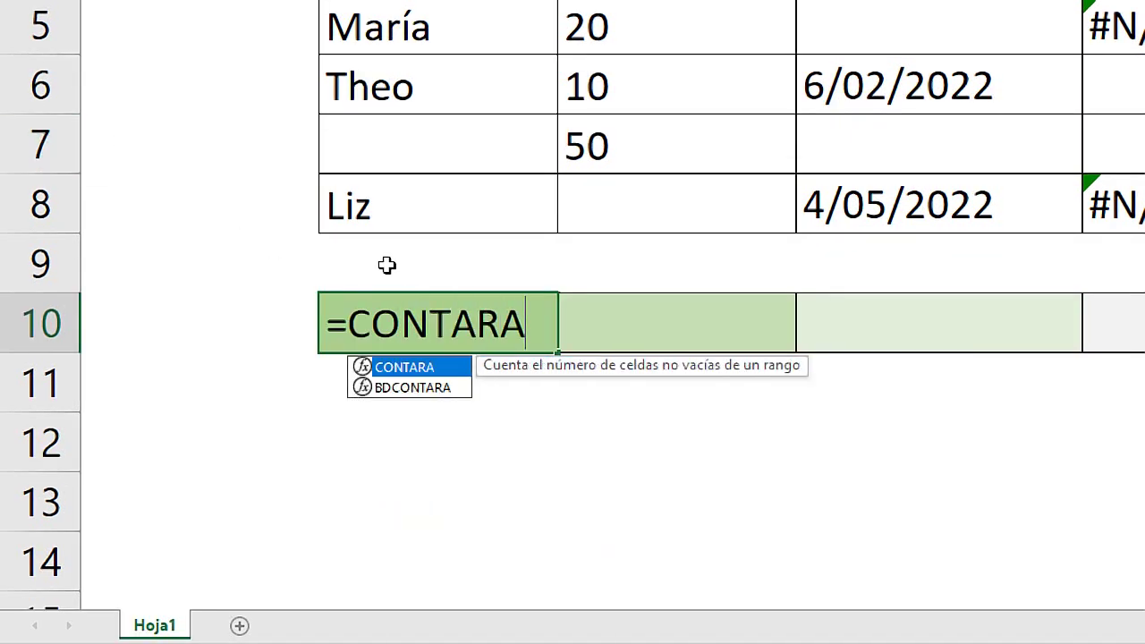
pyautogui.write('(')
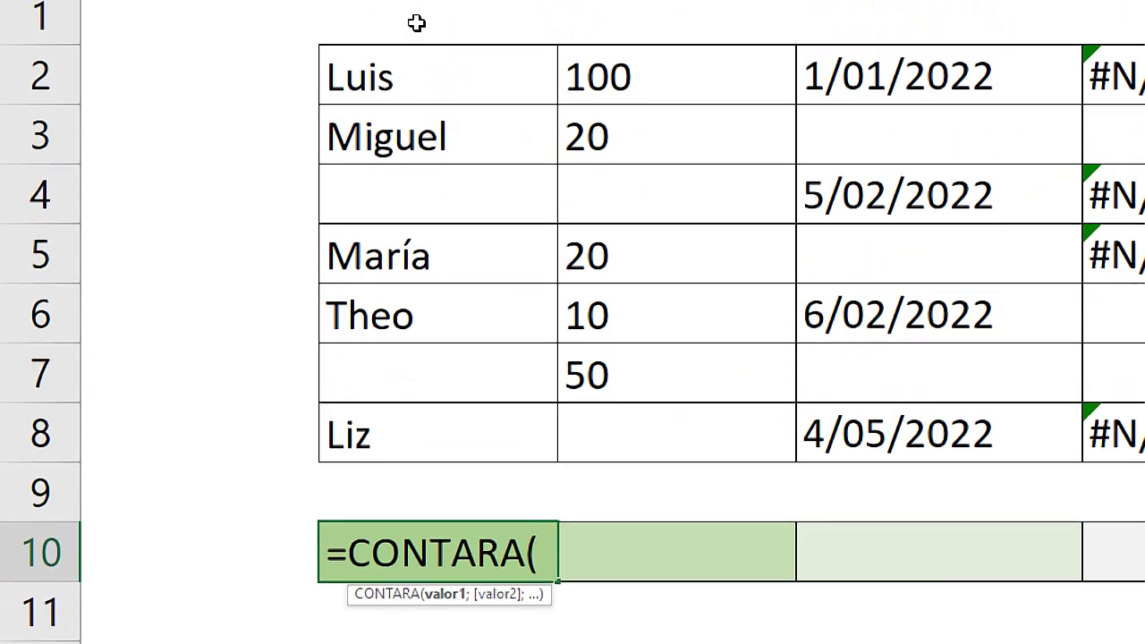
pyautogui.moveTo(396, 103)
pyautogui.mouseDown()
pyautogui.moveTo(471, 227)
pyautogui.moveTo(400, 420)
pyautogui.moveTo(409, 430)
pyautogui.mouseUp()
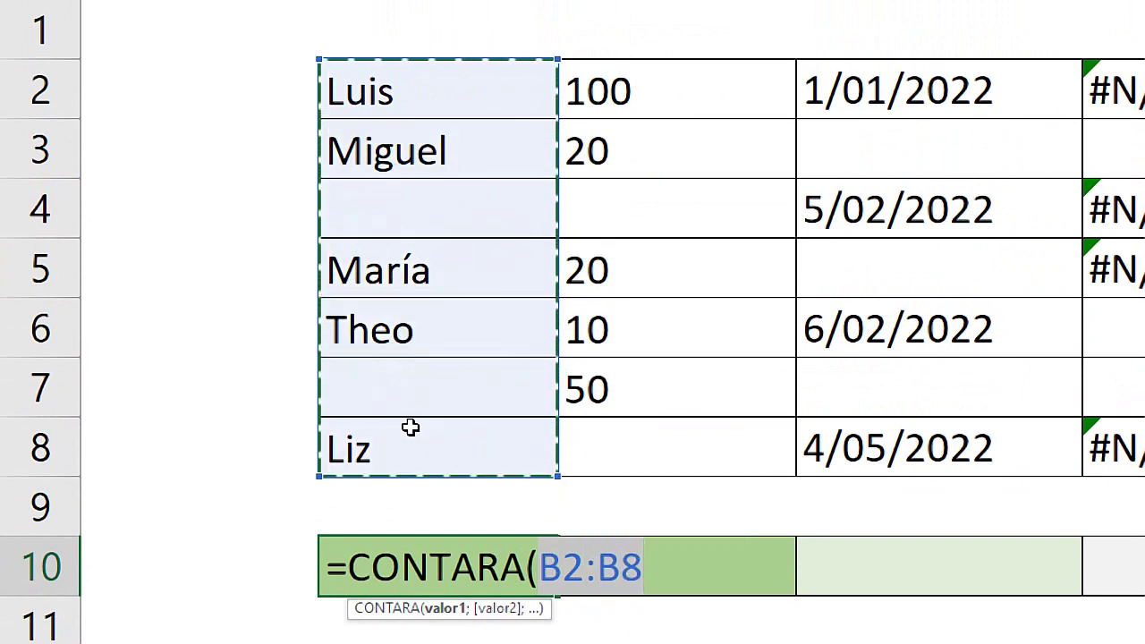
pyautogui.write(')')
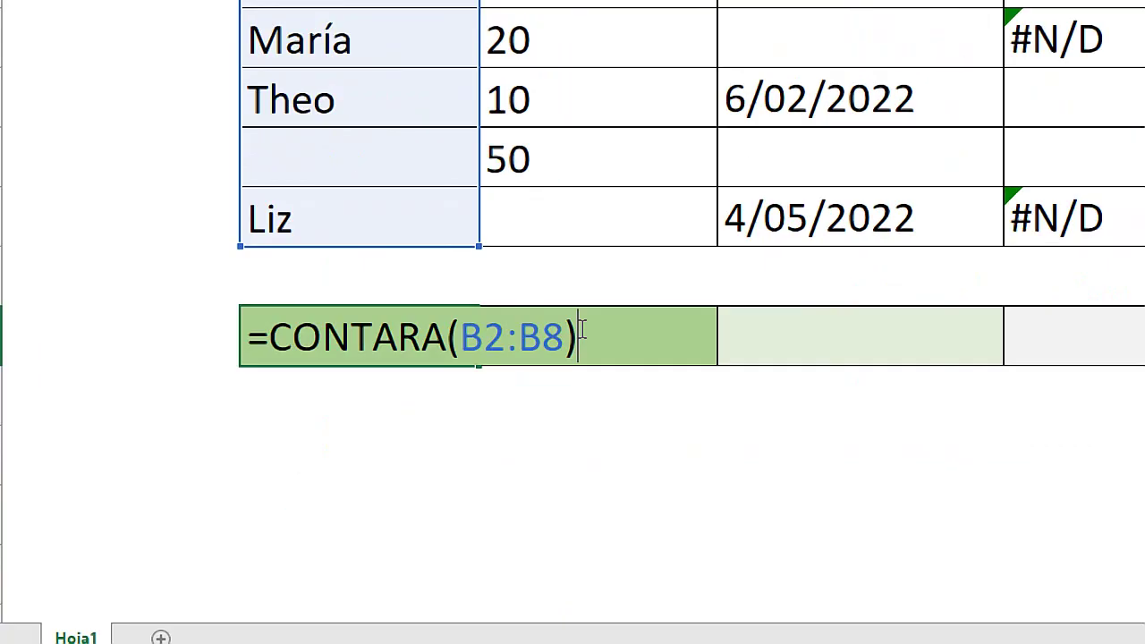
pyautogui.press('Return')
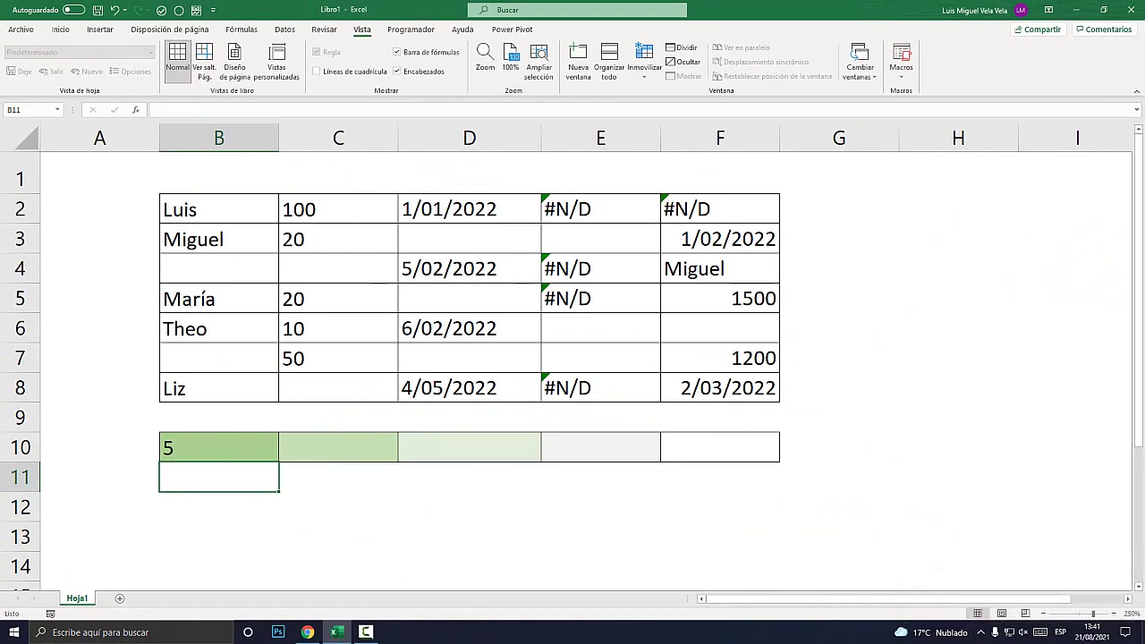
# Step: Format row 10 cells B10:F10 as bold, size 18 text
pyautogui.moveTo(219, 447)
pyautogui.mouseDown()
pyautogui.moveTo(720, 448)
pyautogui.moveTo(219, 448)
pyautogui.mouseUp()
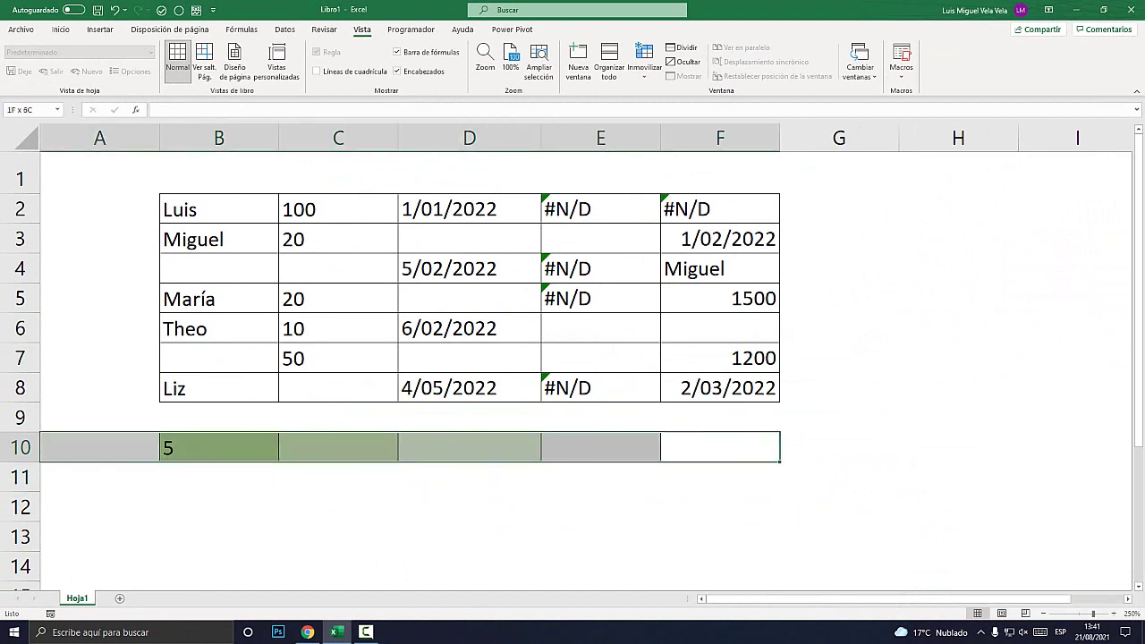
pyautogui.click(60, 29)
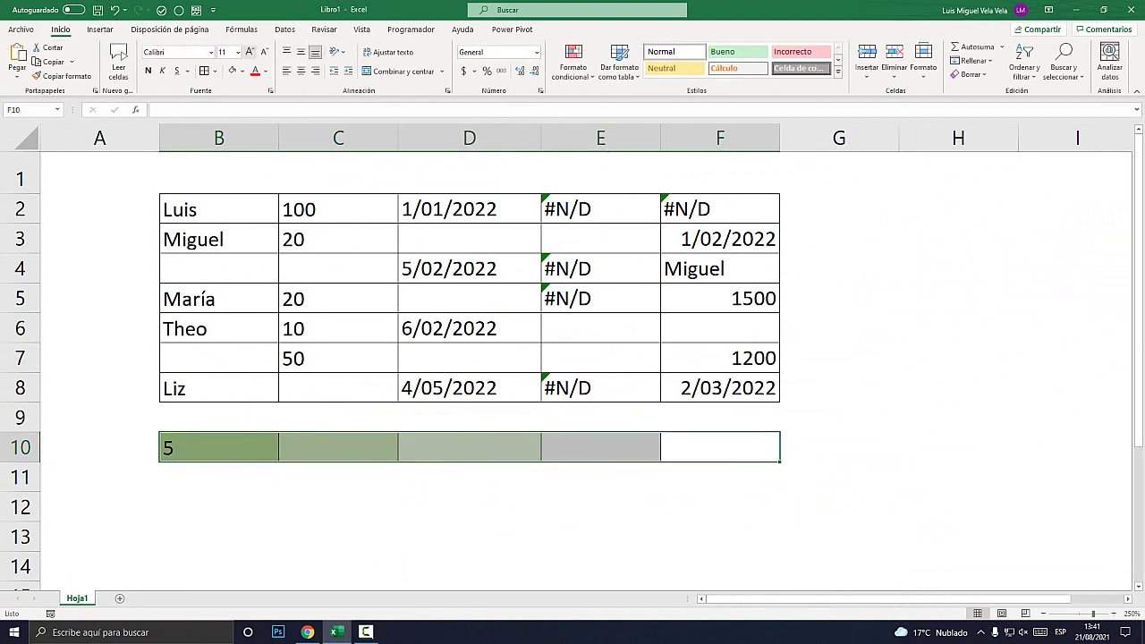
pyautogui.click(249, 51)
pyautogui.click(250, 51)
pyautogui.click(250, 51)
pyautogui.click(250, 51)
pyautogui.click(147, 70)
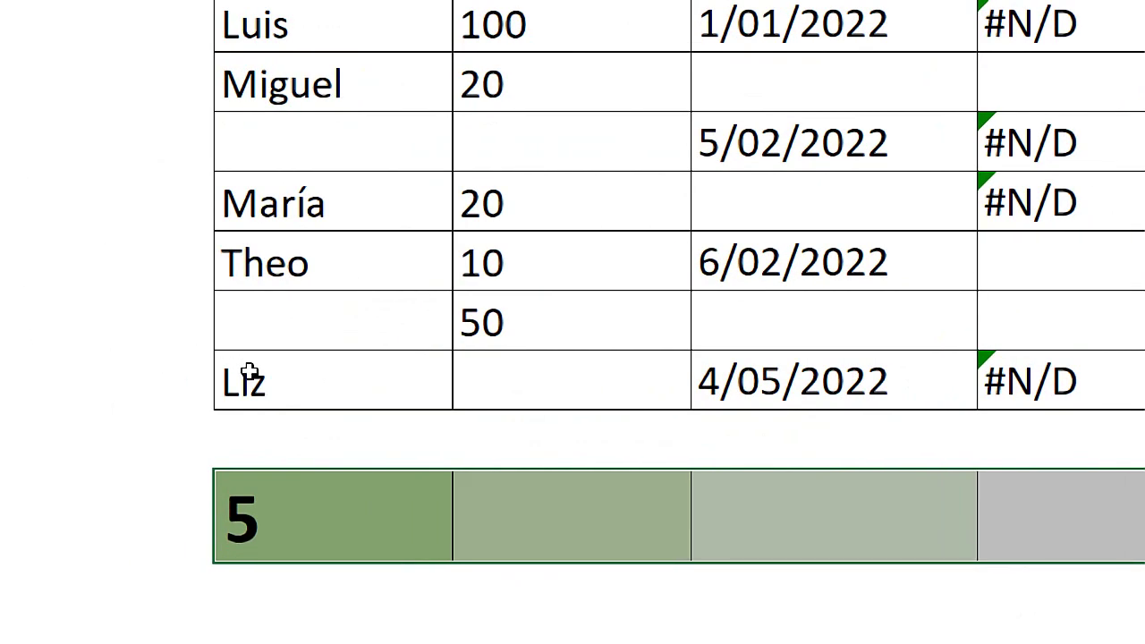
pyautogui.click(250, 376)
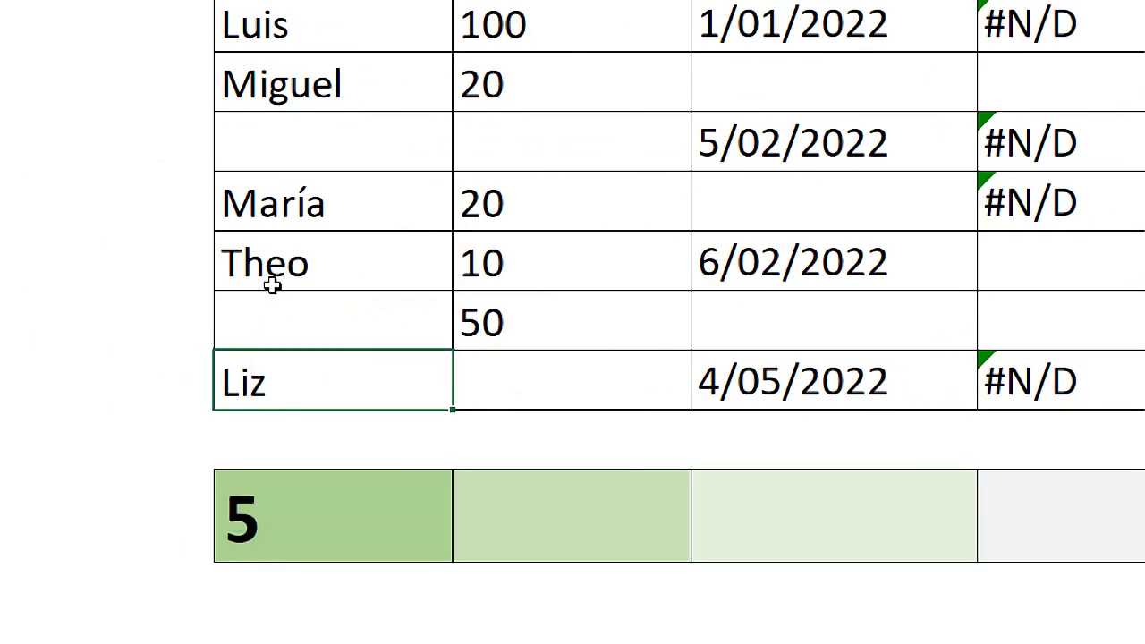
pyautogui.click(270, 259)
pyautogui.click(272, 201)
pyautogui.click(275, 83)
pyautogui.click(278, 45)
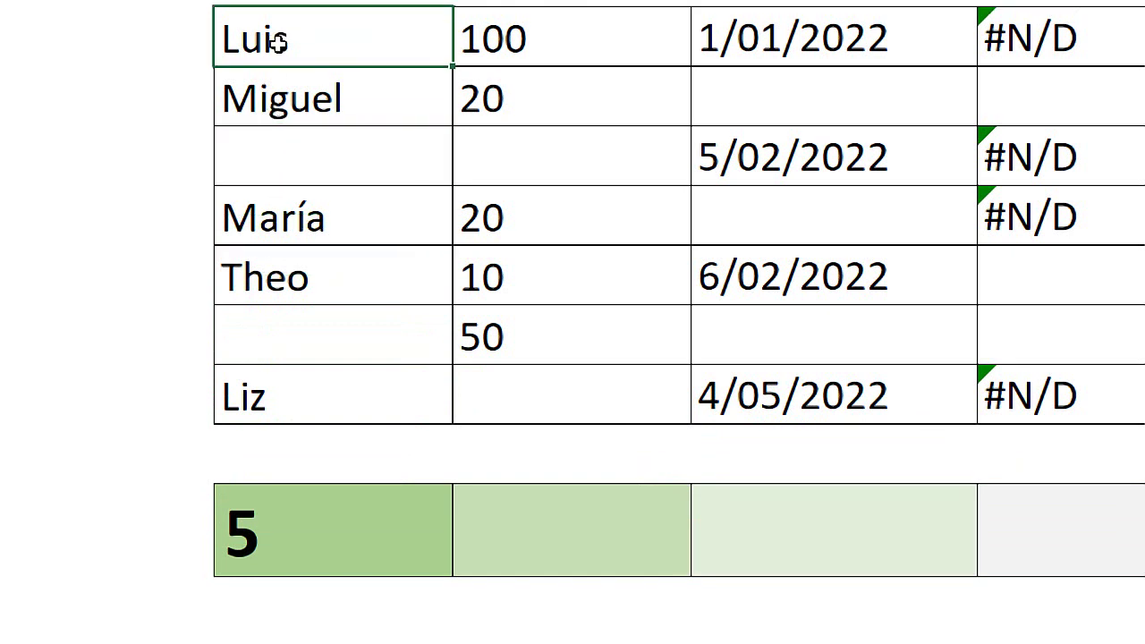
pyautogui.click(270, 331)
pyautogui.doubleClick(270, 331)
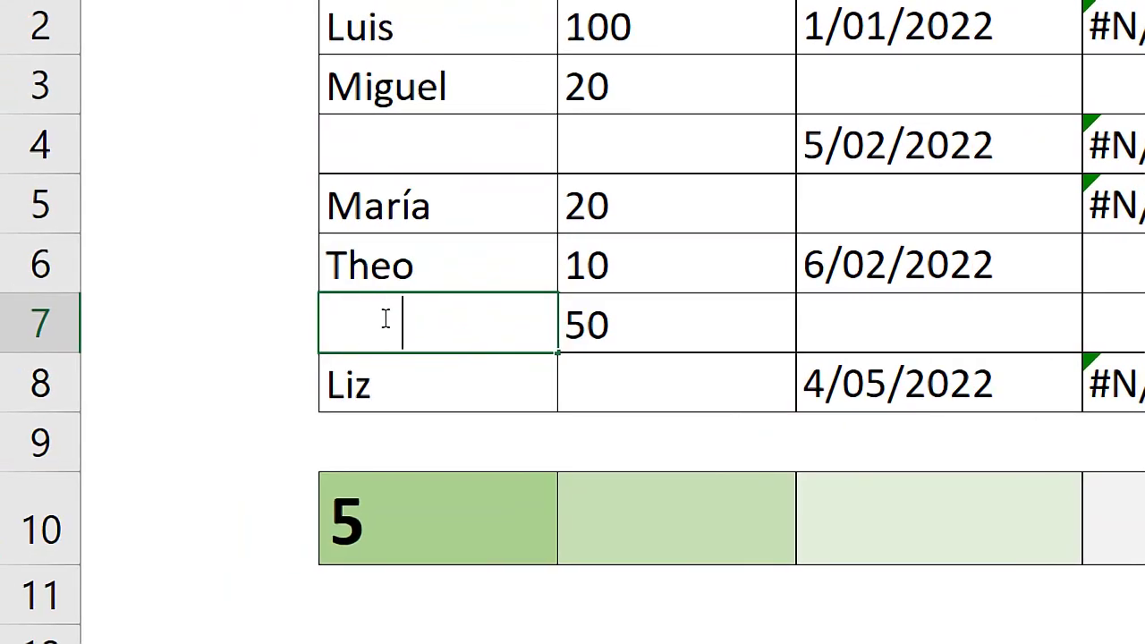
pyautogui.press('Return')
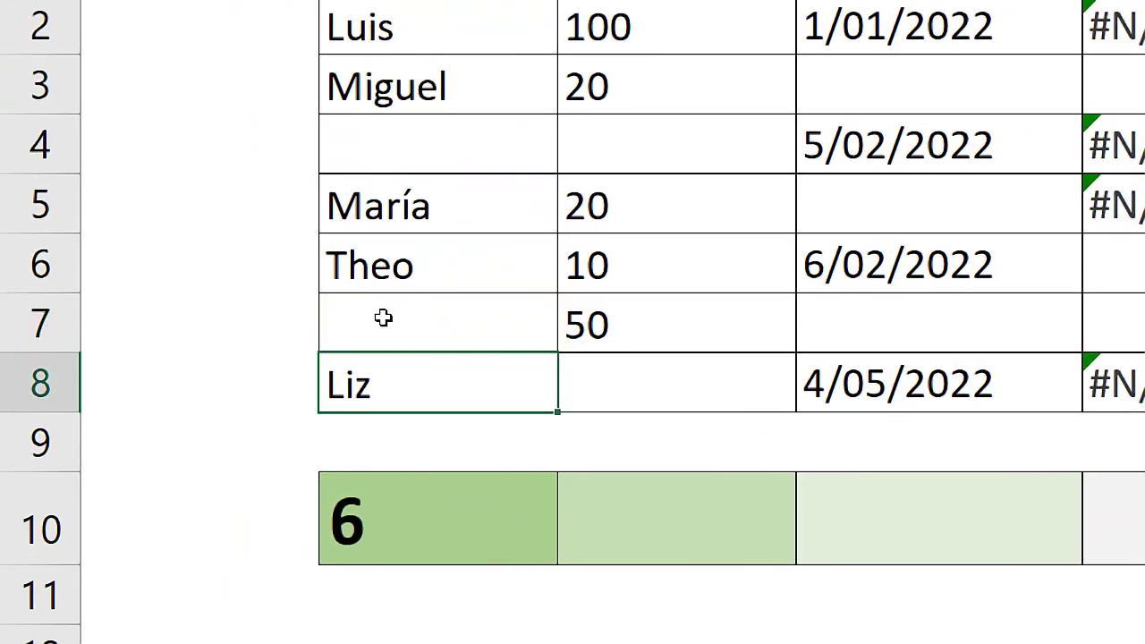
pyautogui.click(374, 511)
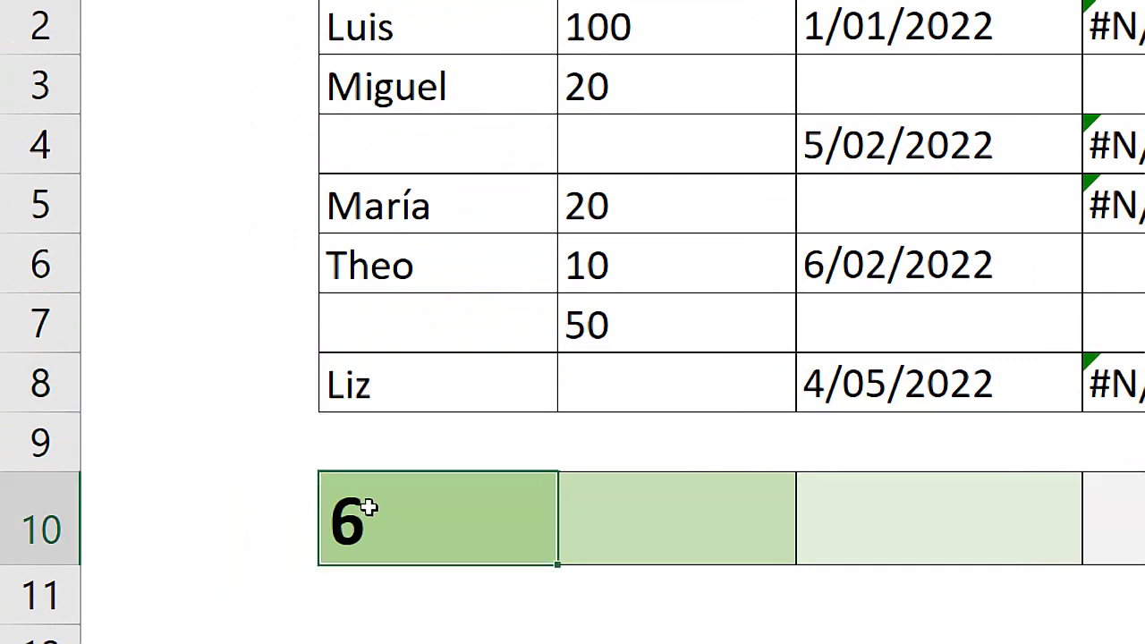
pyautogui.doubleClick(481, 313)
pyautogui.moveTo(433, 313); pyautogui.dragTo(325, 322)
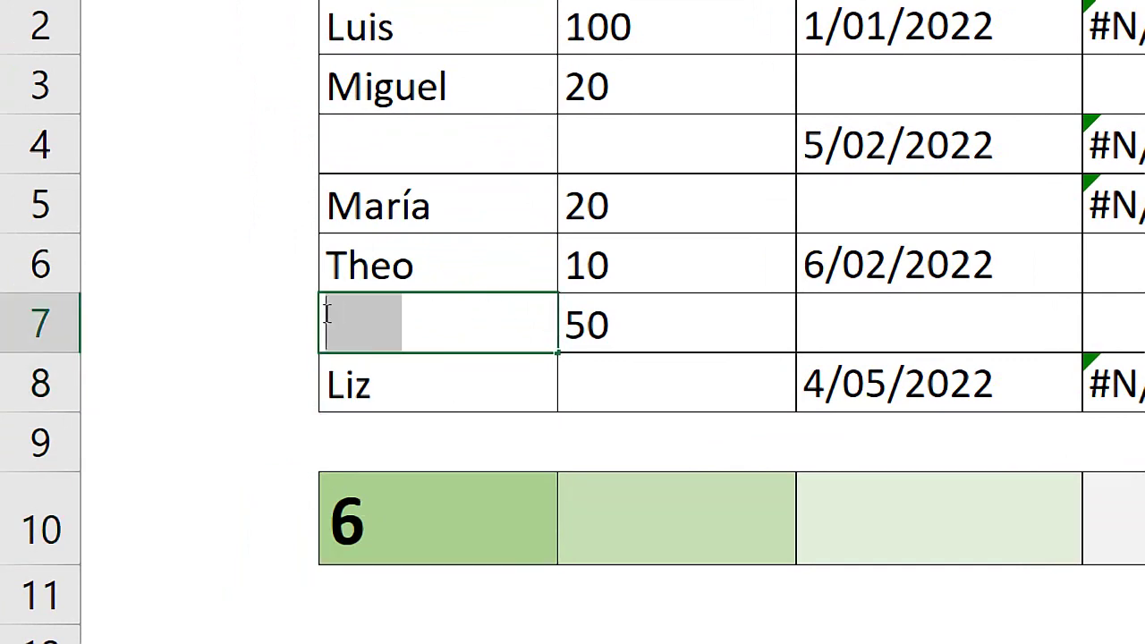
pyautogui.click(402, 324)
pyautogui.moveTo(410, 324); pyautogui.dragTo(326, 324)
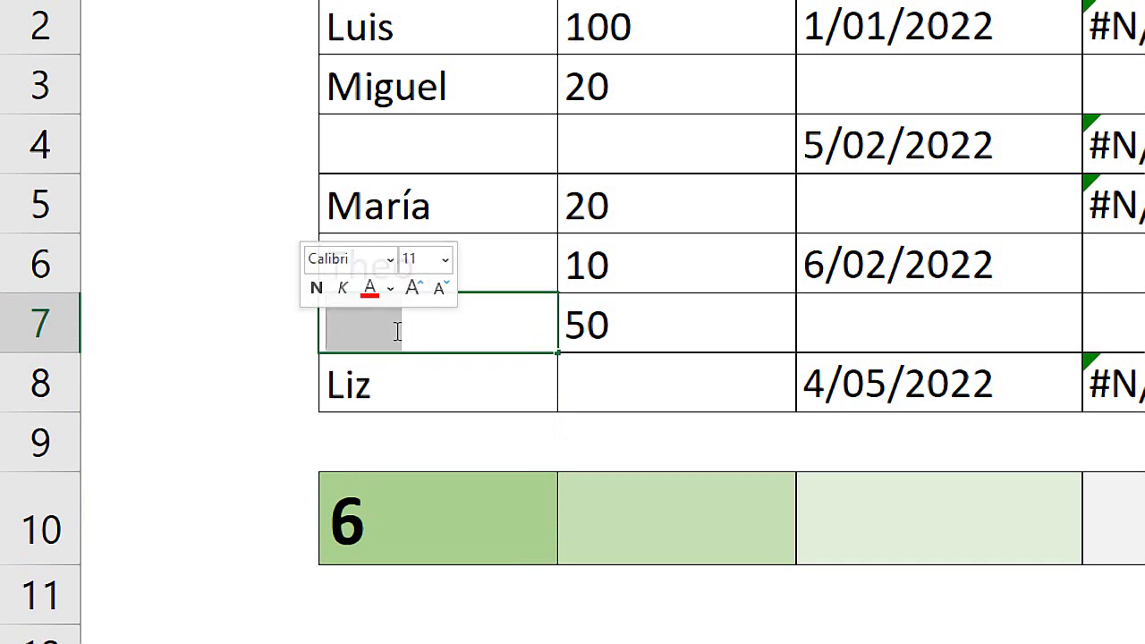
pyautogui.press('BackSpace')
pyautogui.press('Return')
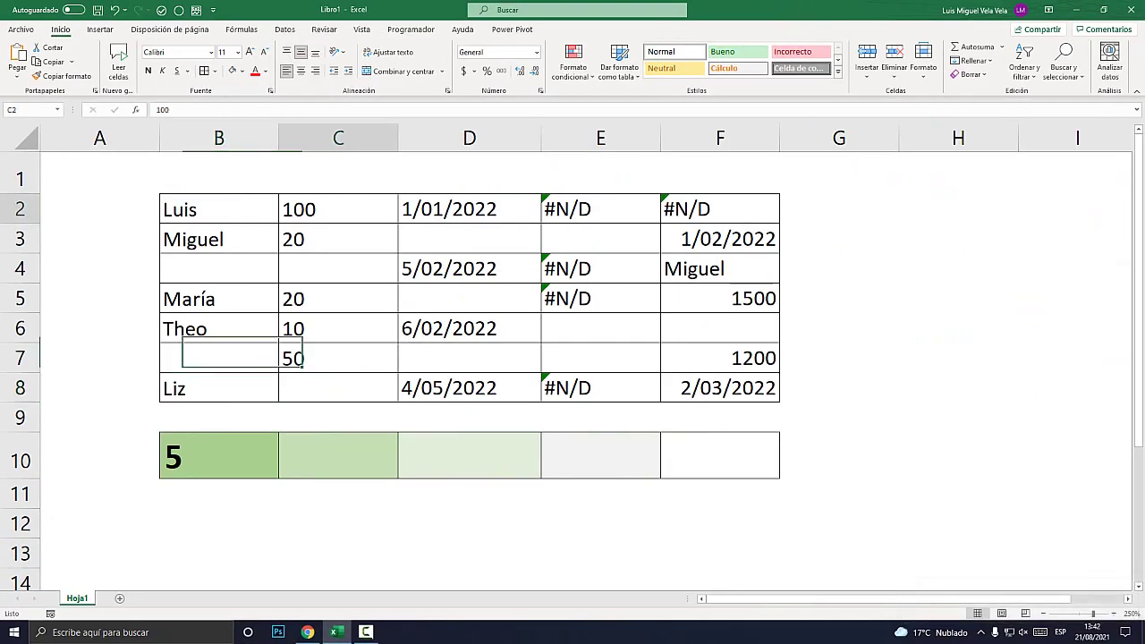
# Step: Enter =CONTARA(C2:C8) in C10 to count column C's 5 non-empty cells
pyautogui.moveTo(338, 208); pyautogui.dragTo(338, 358)
pyautogui.click(338, 456)
pyautogui.write('=')
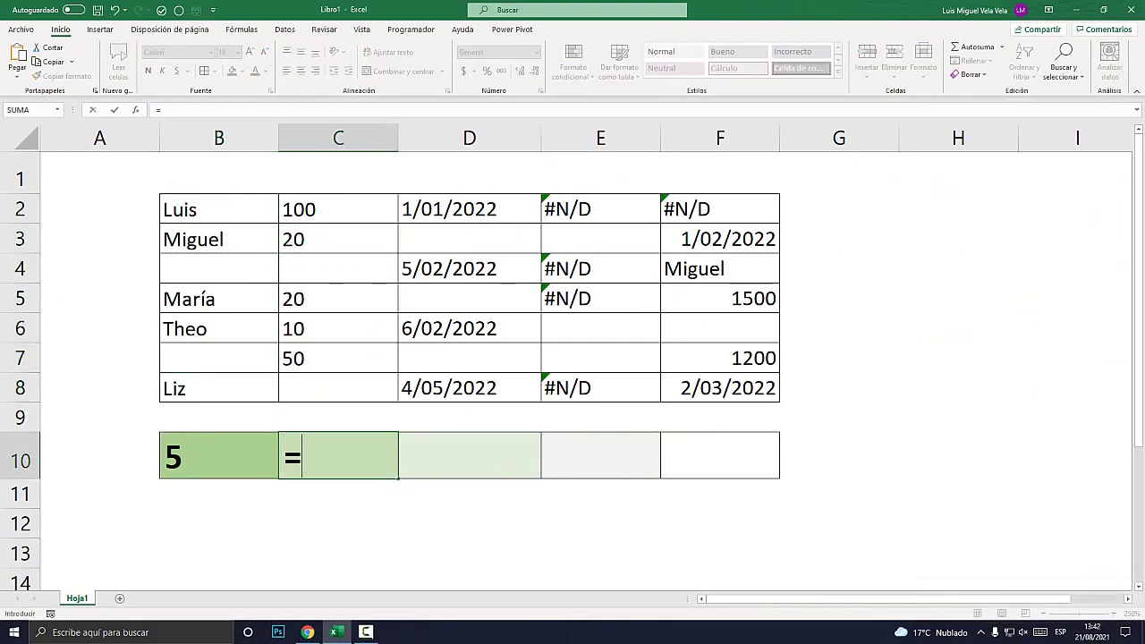
pyautogui.write('CONTARA')
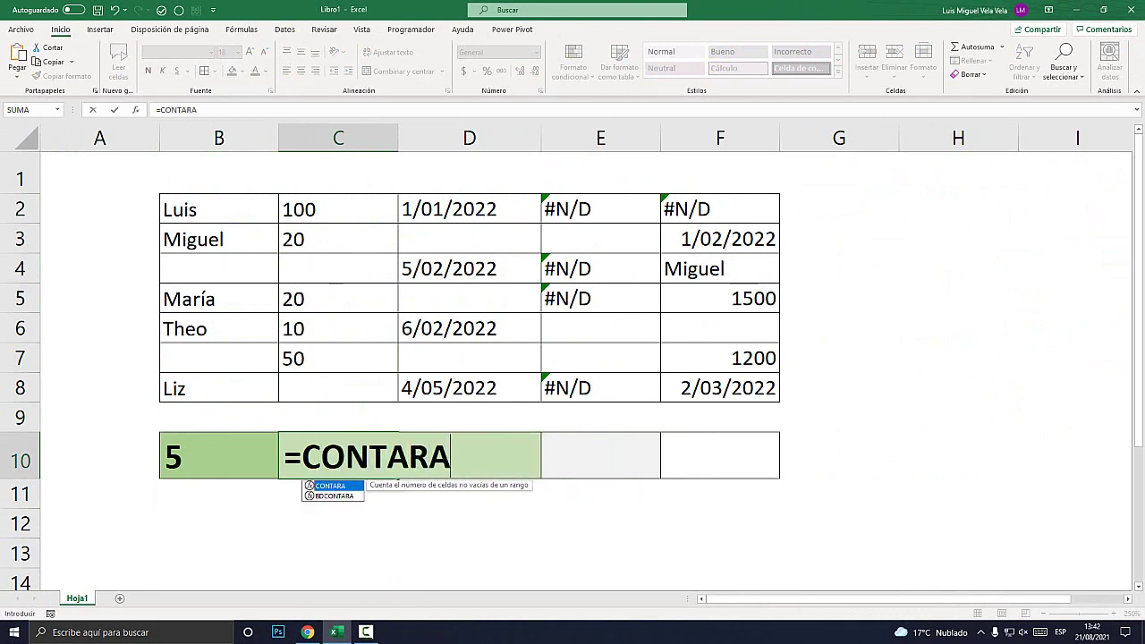
pyautogui.write('(')
pyautogui.moveTo(339, 387); pyautogui.dragTo(338, 208)
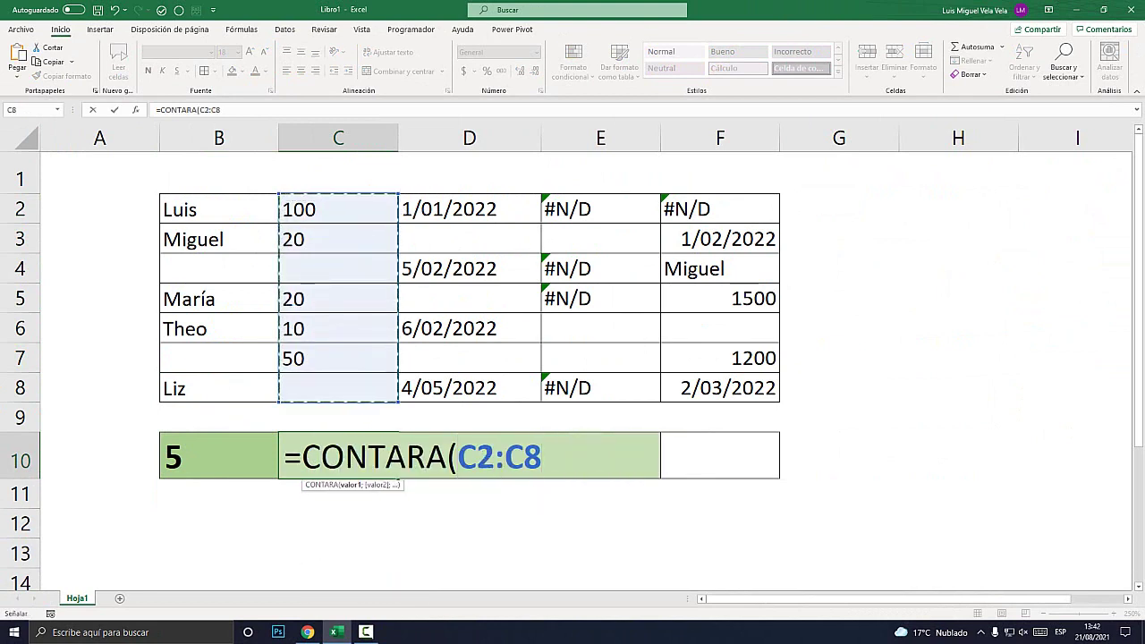
pyautogui.write(')')
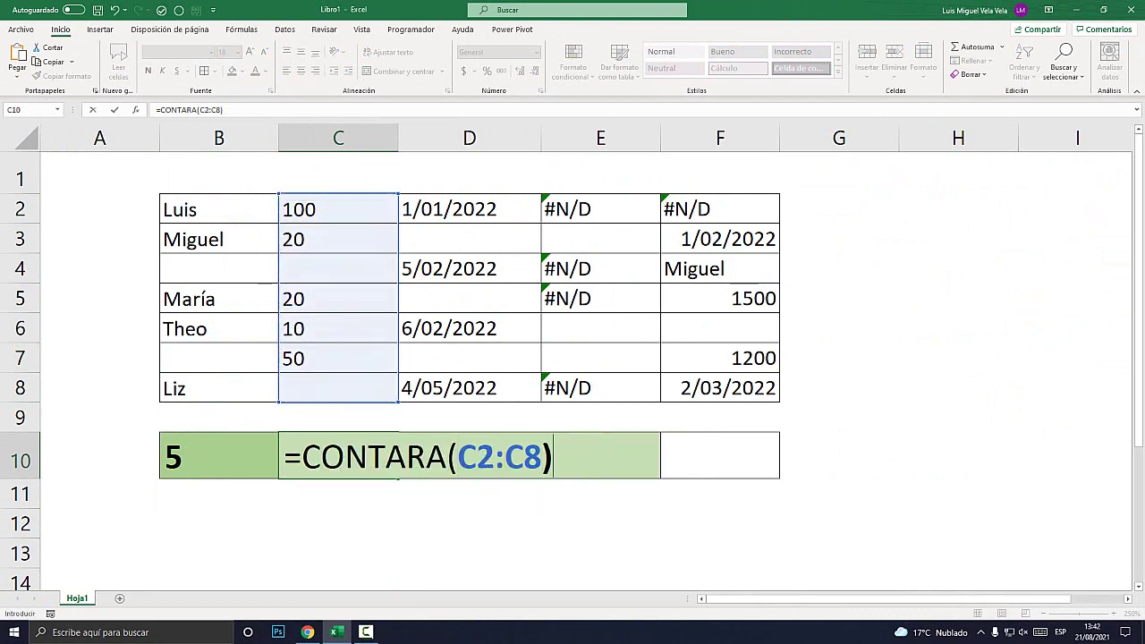
pyautogui.press('Return')
pyautogui.click(338, 208)
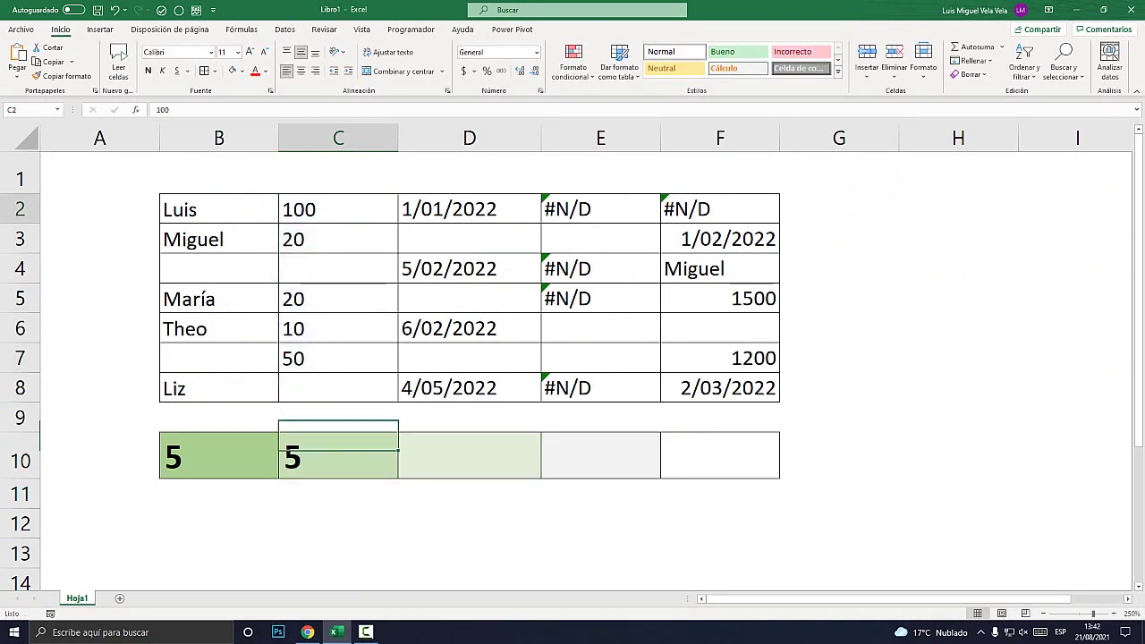
# Step: Enter =CONTARA(D2:D8) in D10 via autocomplete, counting 4 filled dates
pyautogui.press('Down')
pyautogui.press('Down')
pyautogui.press('Down')
pyautogui.press('Down')
pyautogui.press('Down')
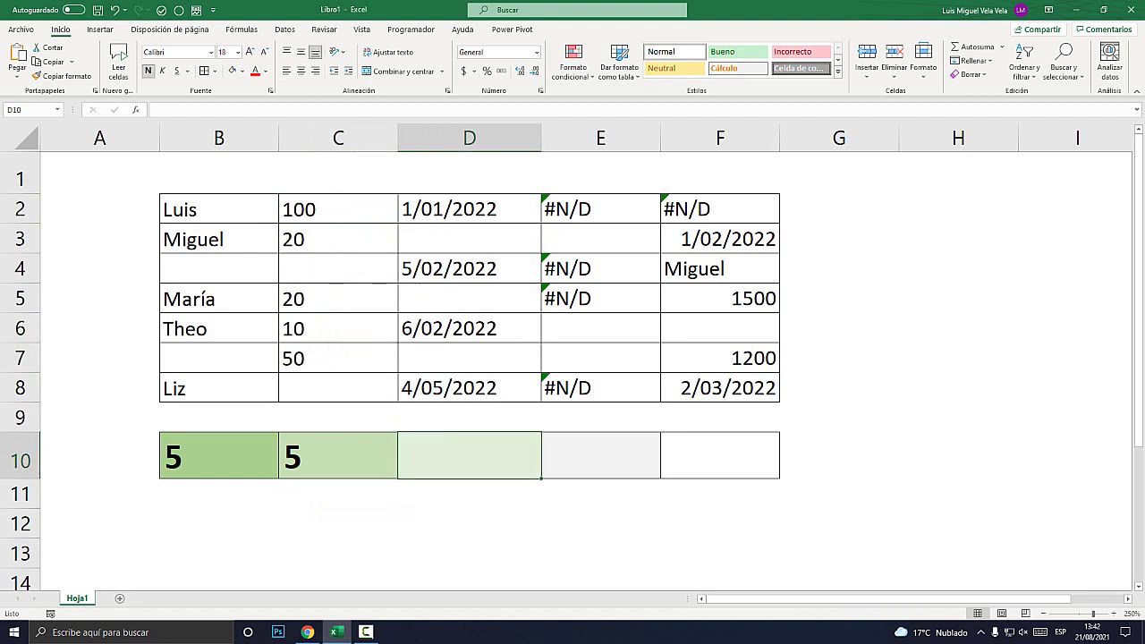
pyautogui.write('=')
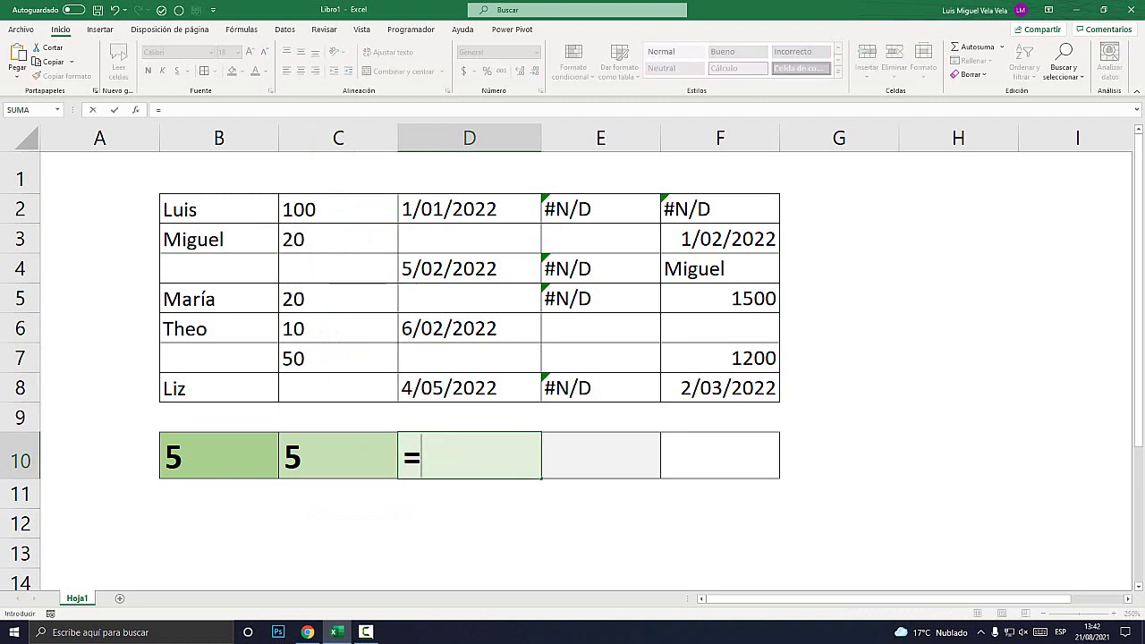
pyautogui.write('cont')
pyautogui.doubleClick(450, 526)
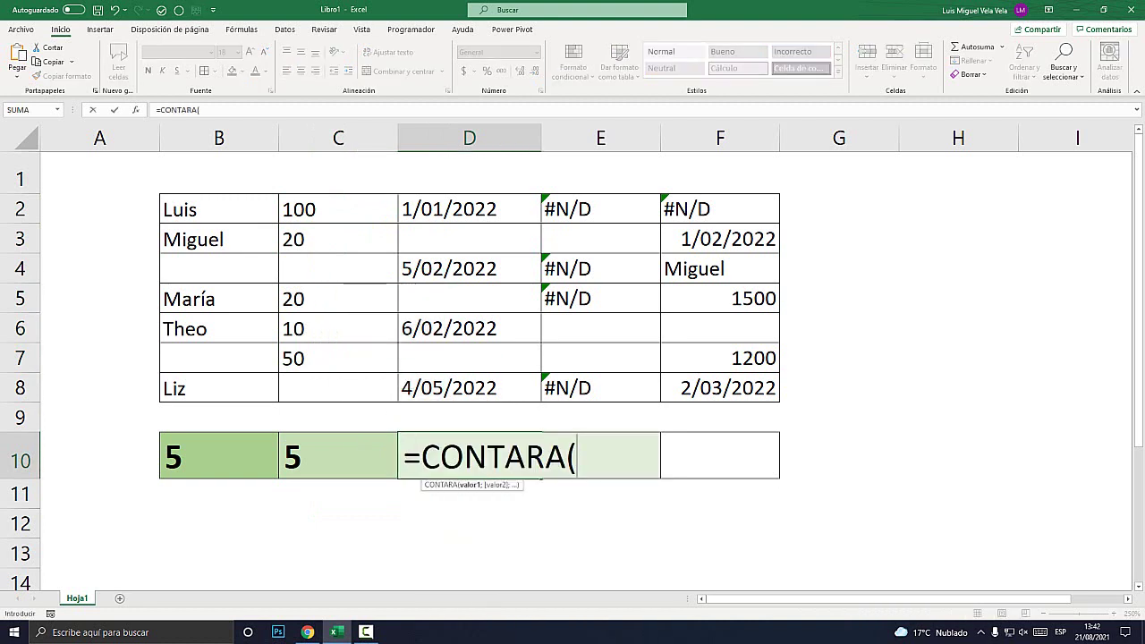
pyautogui.moveTo(470, 387); pyautogui.dragTo(470, 208)
pyautogui.write(')')
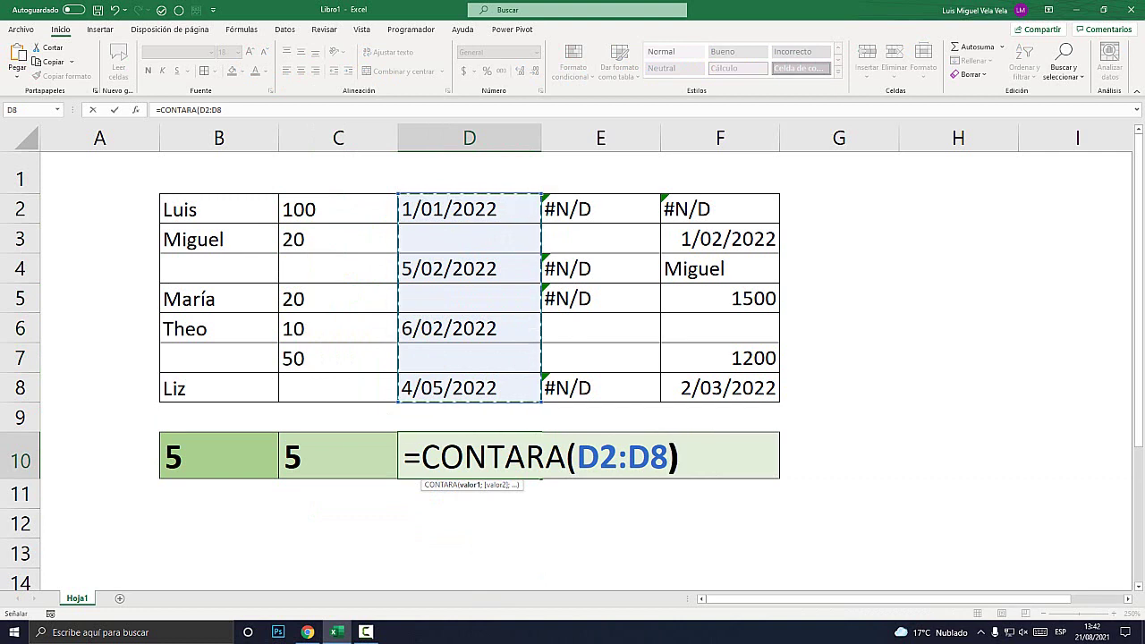
pyautogui.press('Return')
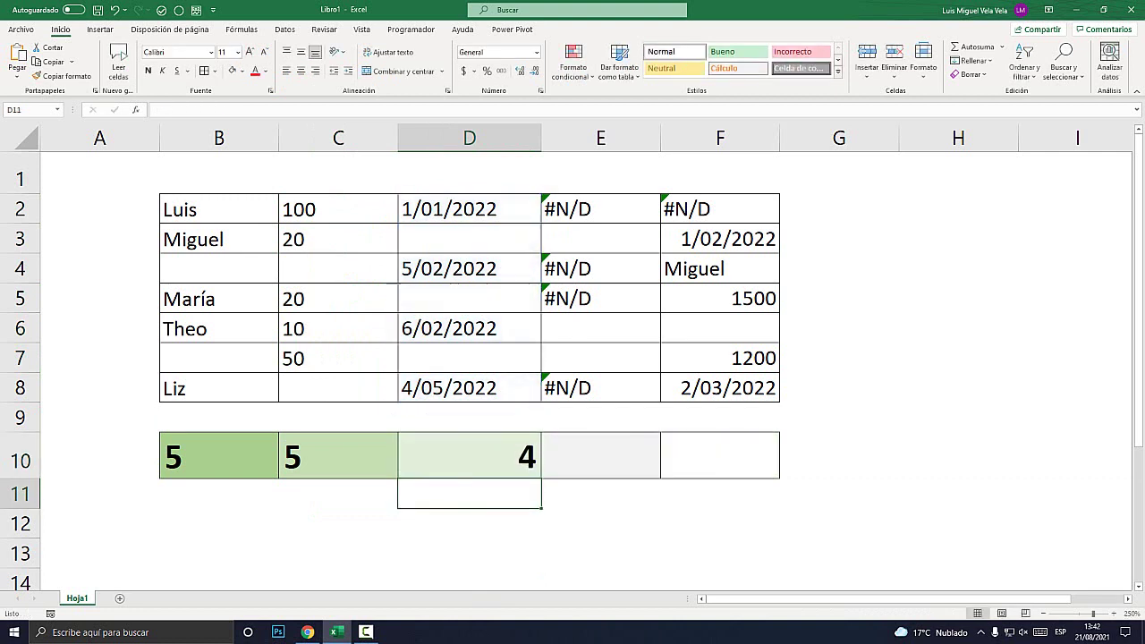
pyautogui.press('Up')
pyautogui.press('Up')
pyautogui.press('Up')
pyautogui.press('Up')
pyautogui.press('Up')
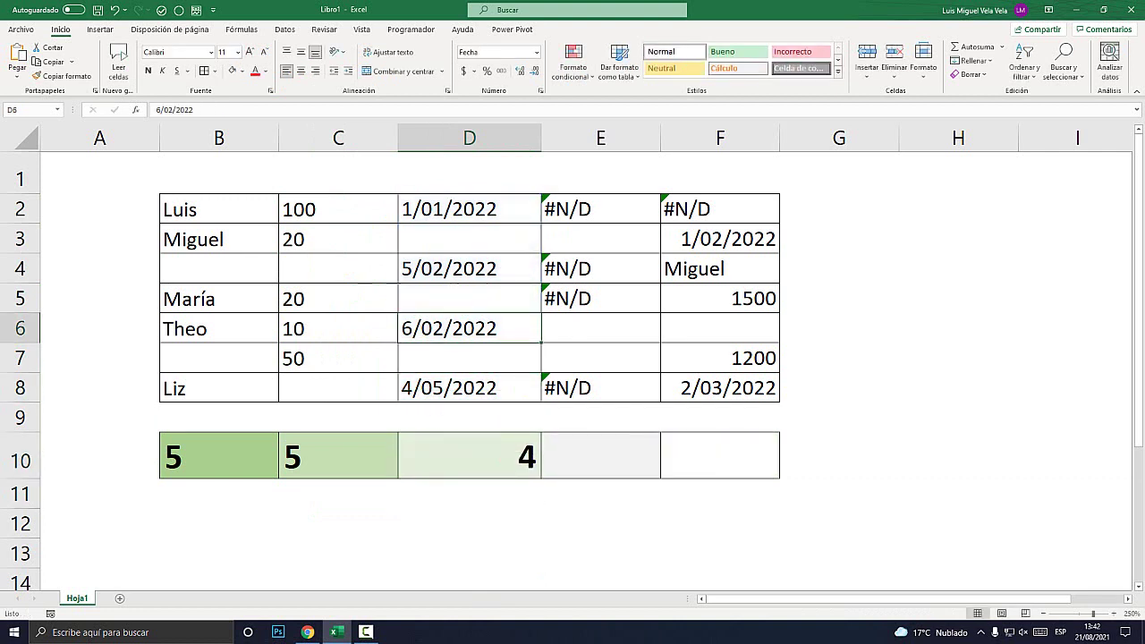
pyautogui.press('Up')
pyautogui.press('Up')
pyautogui.press('Up')
pyautogui.press('Up')
# Step: Replace the misspelled =CONTARTA in E10 with =CONTARA(E2:E8), which shows 4
pyautogui.click(601, 456)
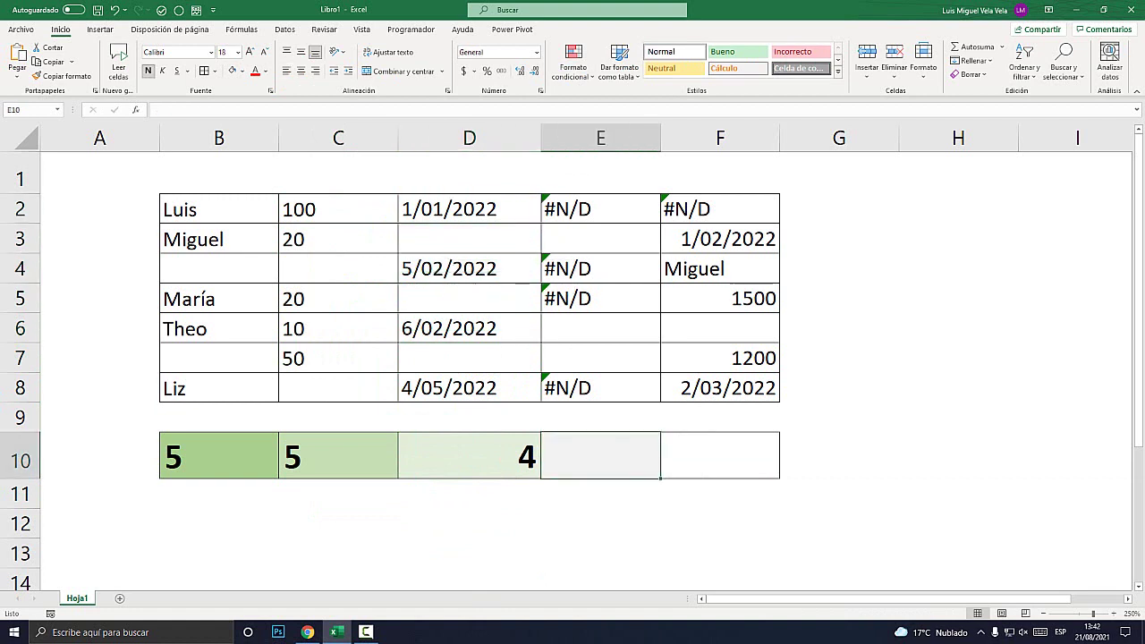
pyautogui.write('=')
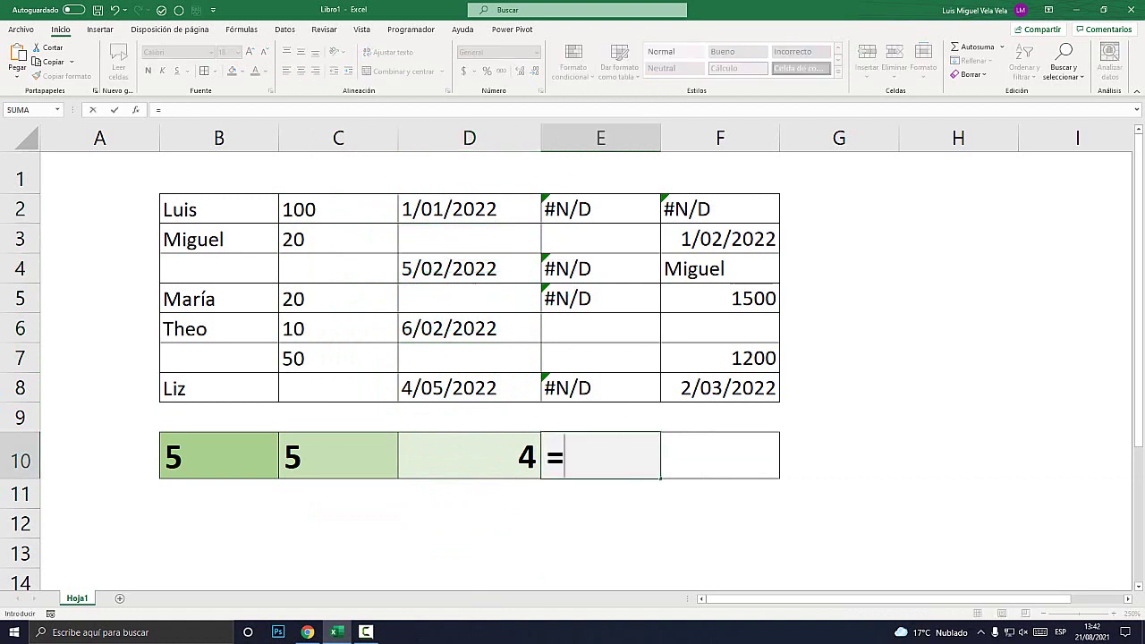
pyautogui.write('CONTARTA')
pyautogui.press('Tab')
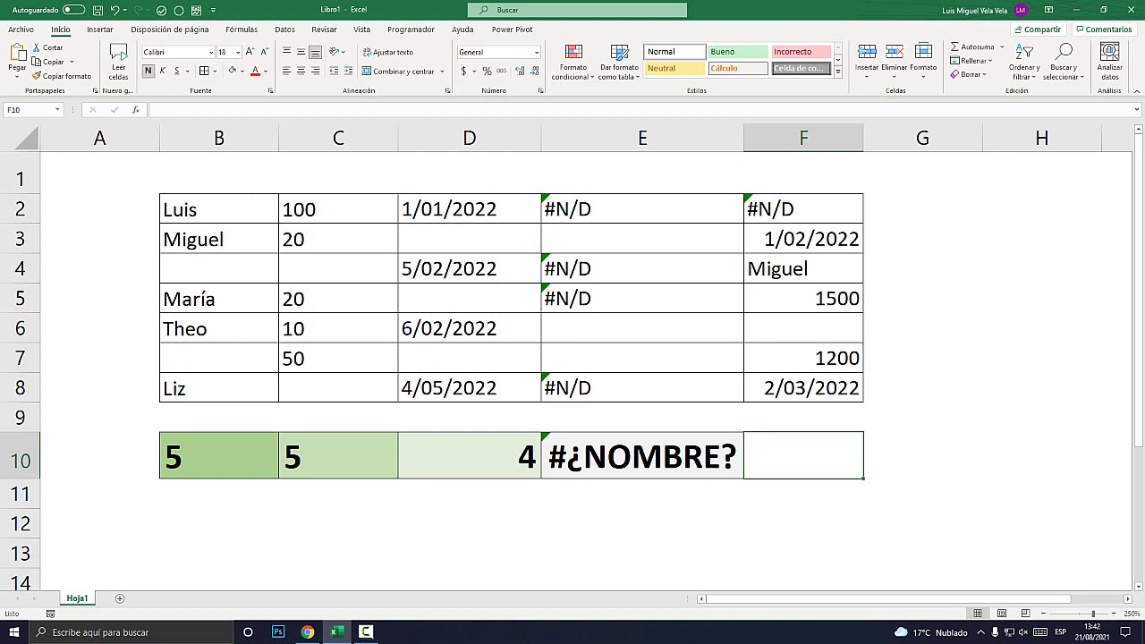
pyautogui.click(641, 456)
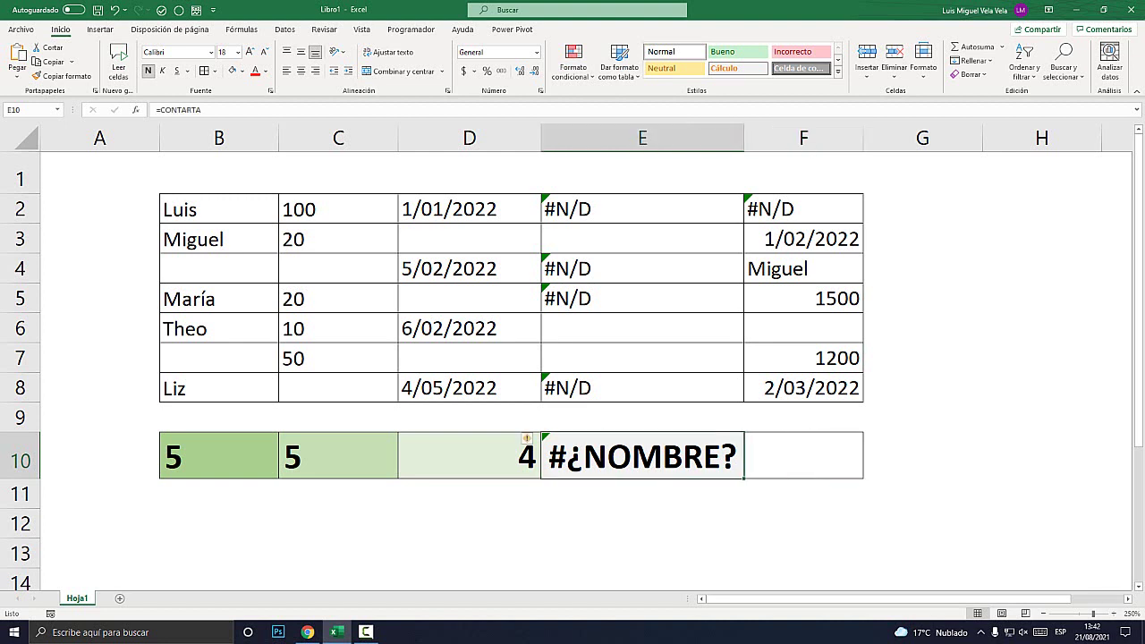
pyautogui.write('=CONTARA(')
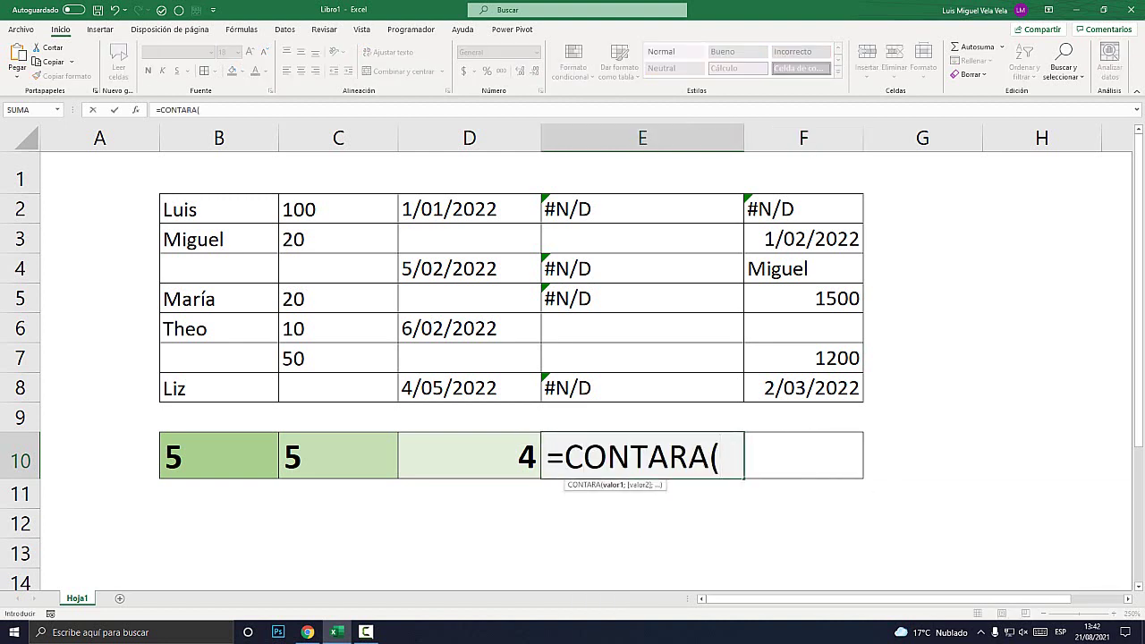
pyautogui.moveTo(642, 388); pyautogui.dragTo(641, 209)
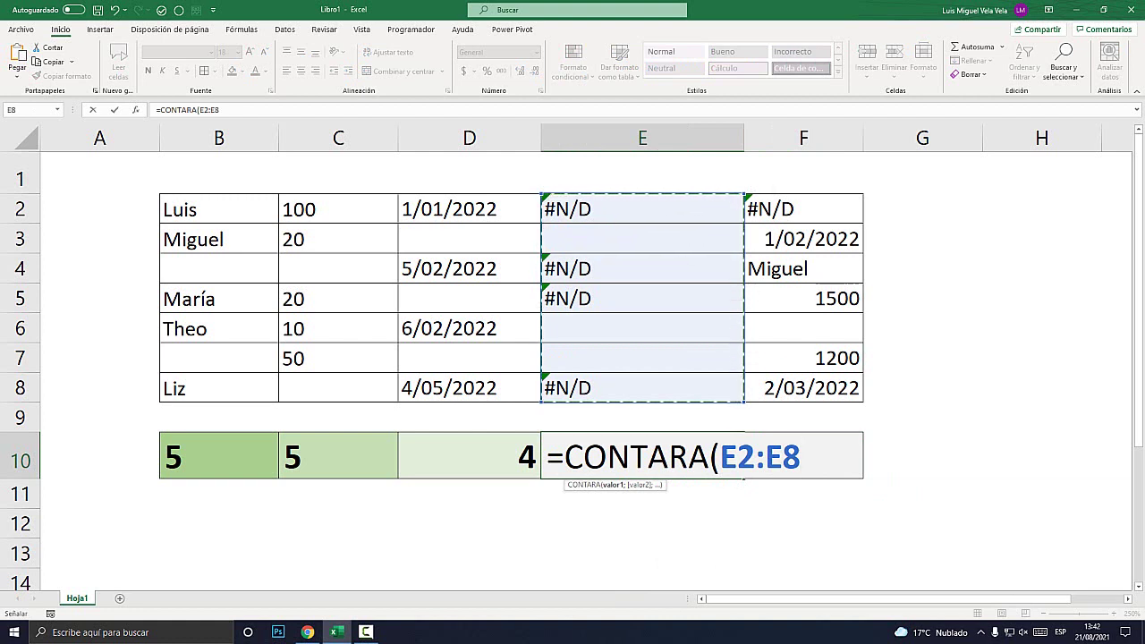
pyautogui.write(')')
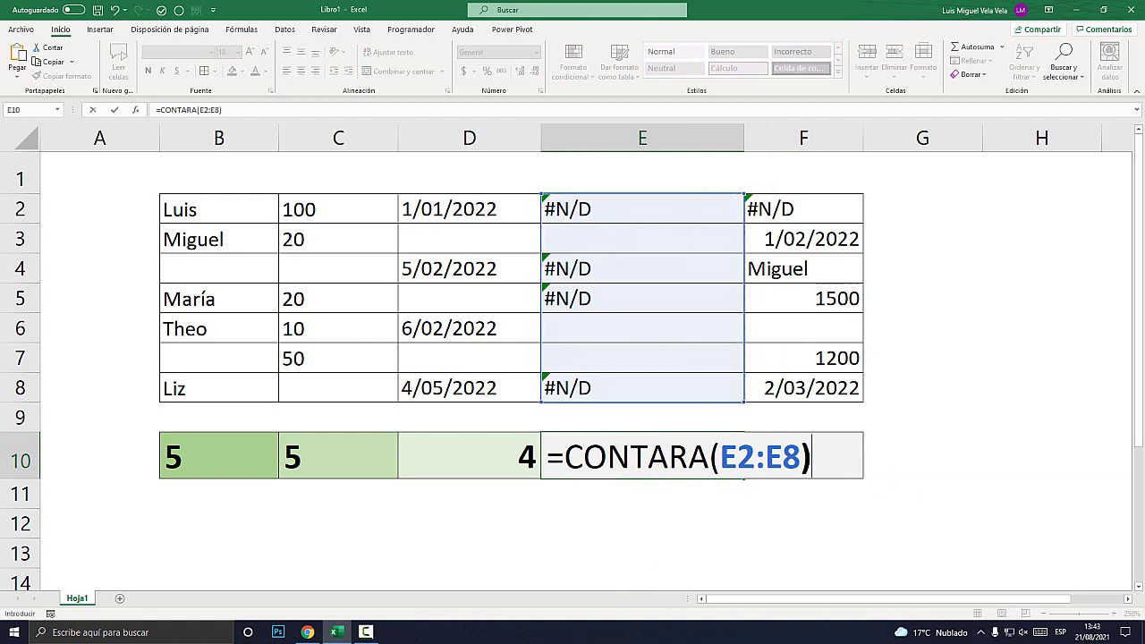
pyautogui.press('Return')
pyautogui.press('Up')
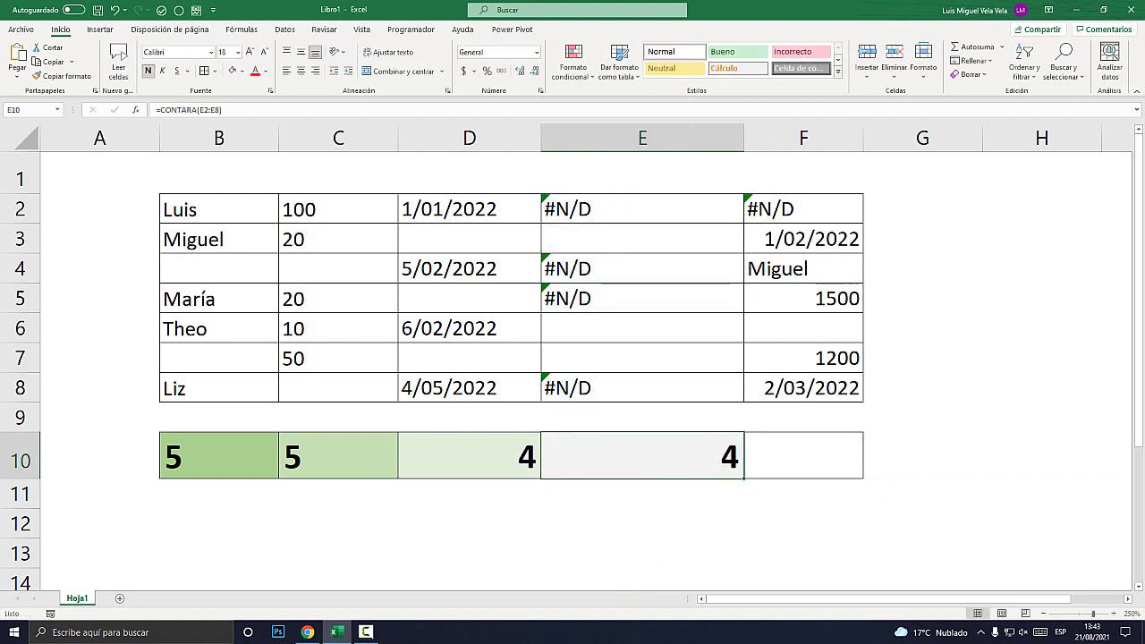
# Step: Narrow column E slightly and centre-align the values in column F
pyautogui.moveTo(743, 138); pyautogui.dragTo(723, 138)
pyautogui.press('Up')
pyautogui.press('Up')
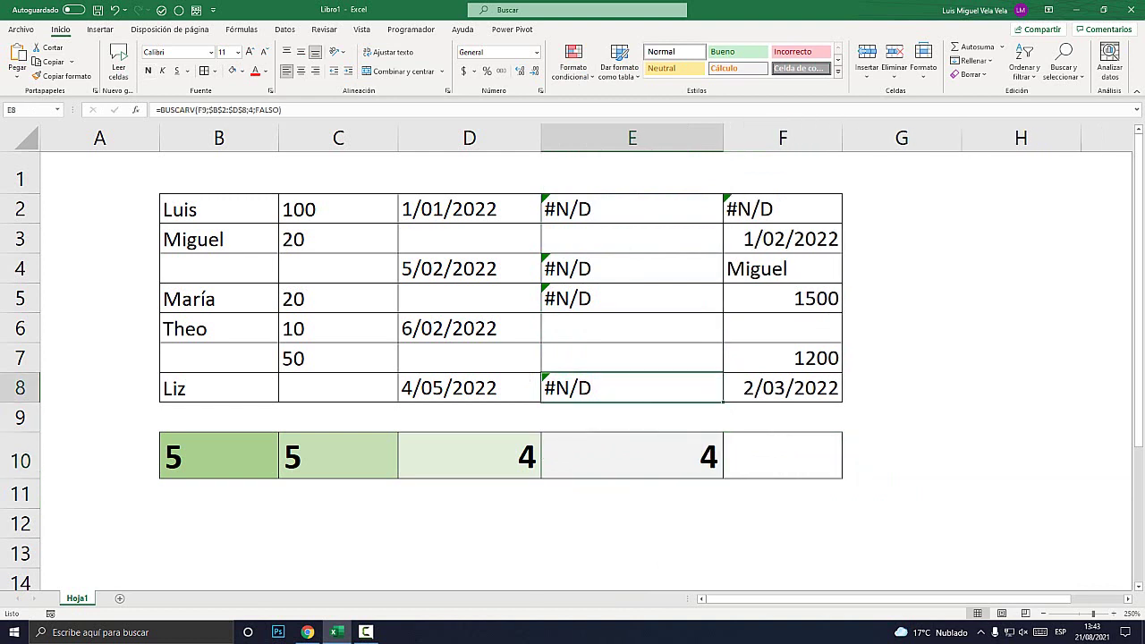
pyautogui.press('Up')
pyautogui.press('Up')
pyautogui.press('Up')
pyautogui.press('Up')
pyautogui.press('Up')
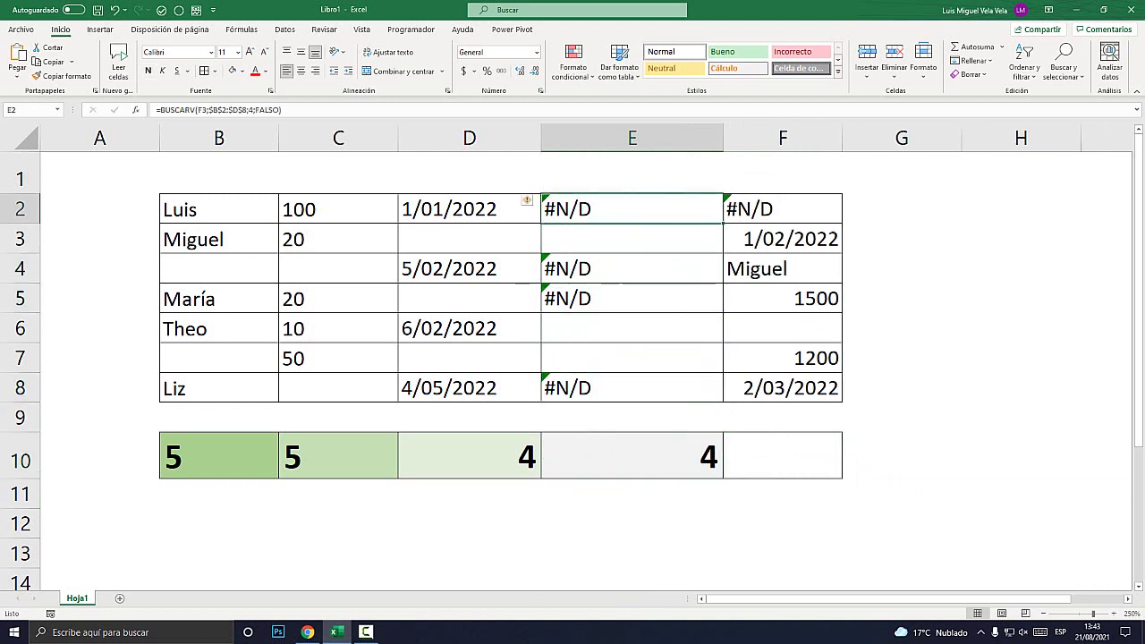
pyautogui.click(783, 138)
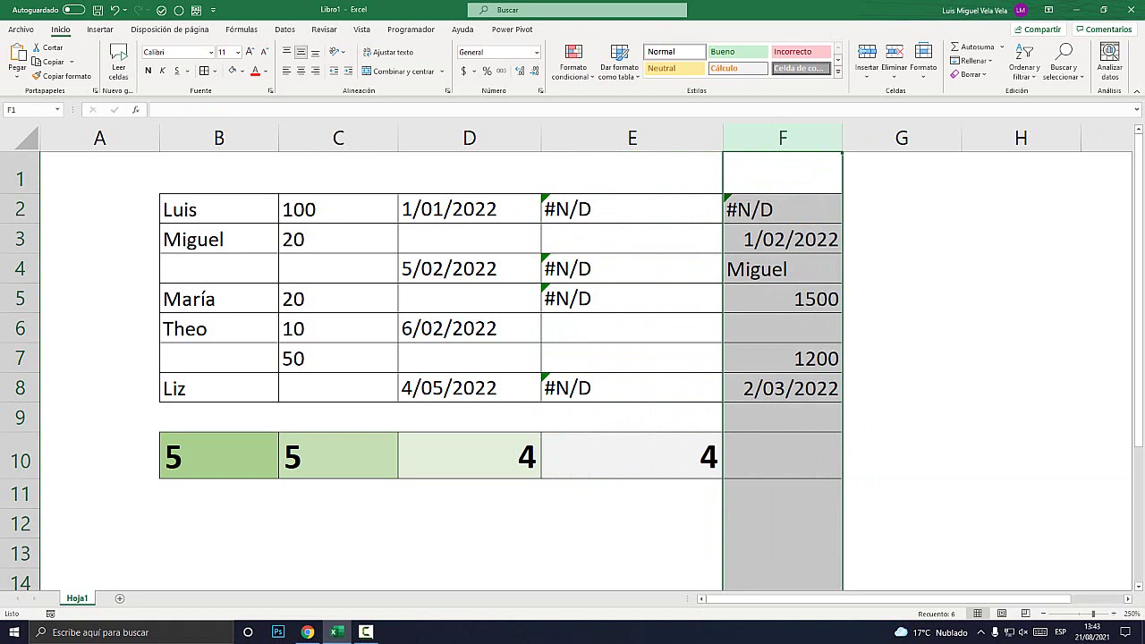
pyautogui.click(301, 71)
pyautogui.click(784, 209)
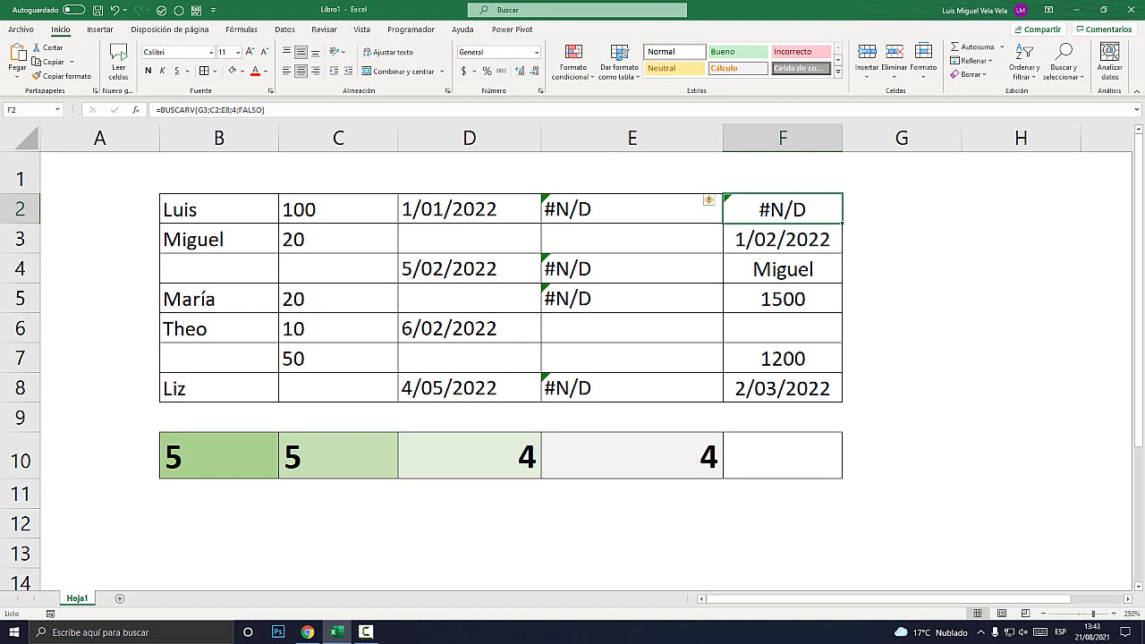
# Step: Enter =CONTARA(F2:F8) in F10, which returns 6
pyautogui.click(783, 455)
pyautogui.write('=')
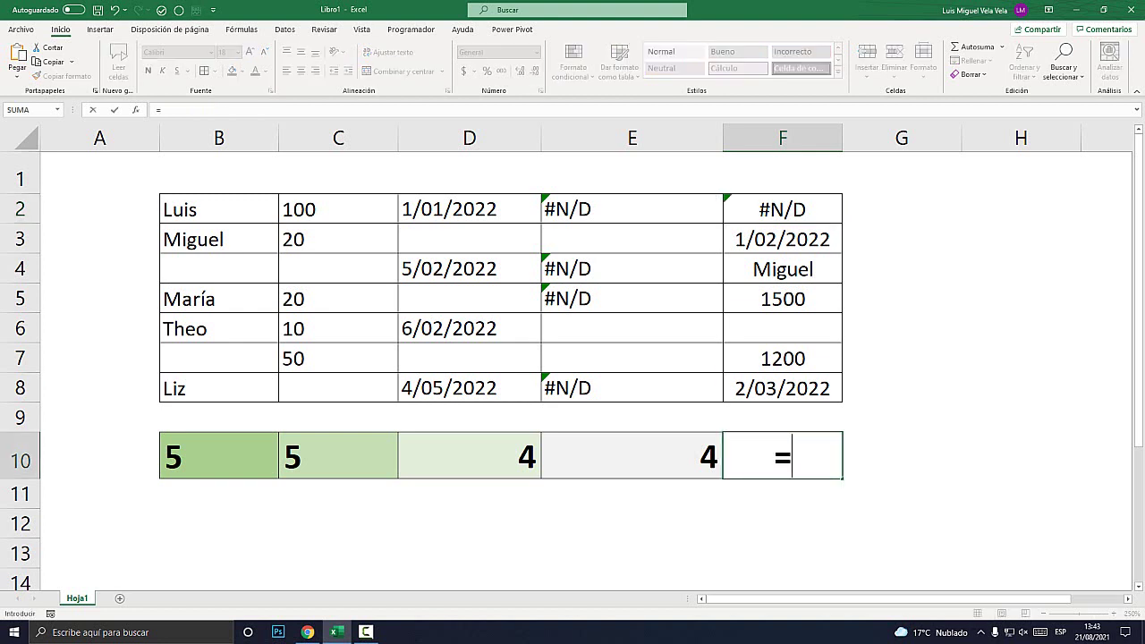
pyautogui.write('CONTARA(')
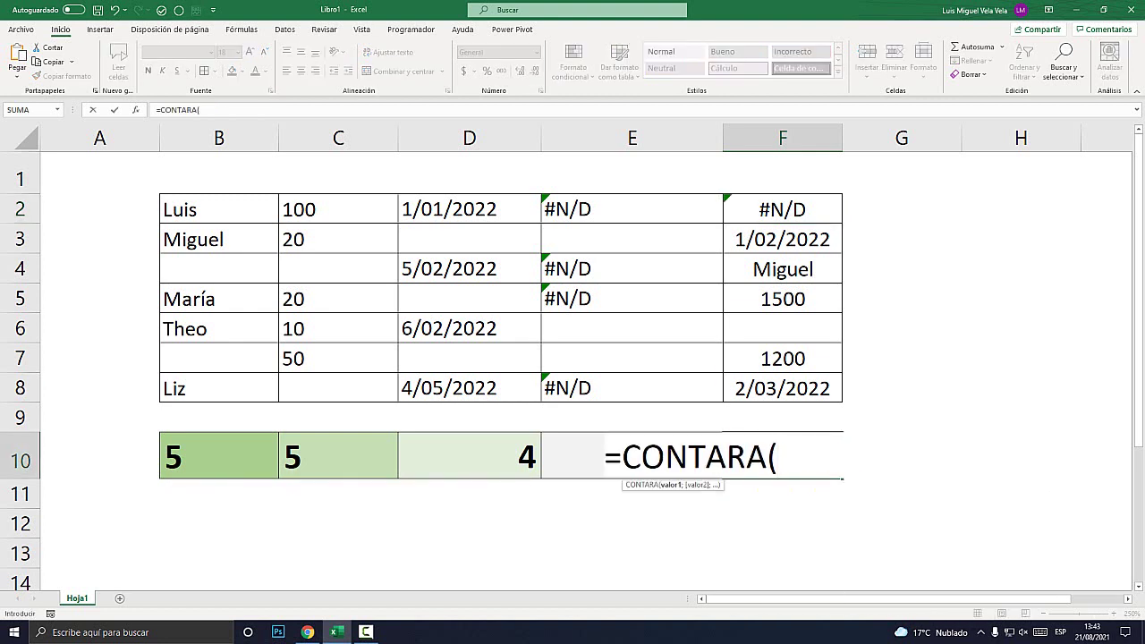
pyautogui.moveTo(783, 387); pyautogui.dragTo(783, 209)
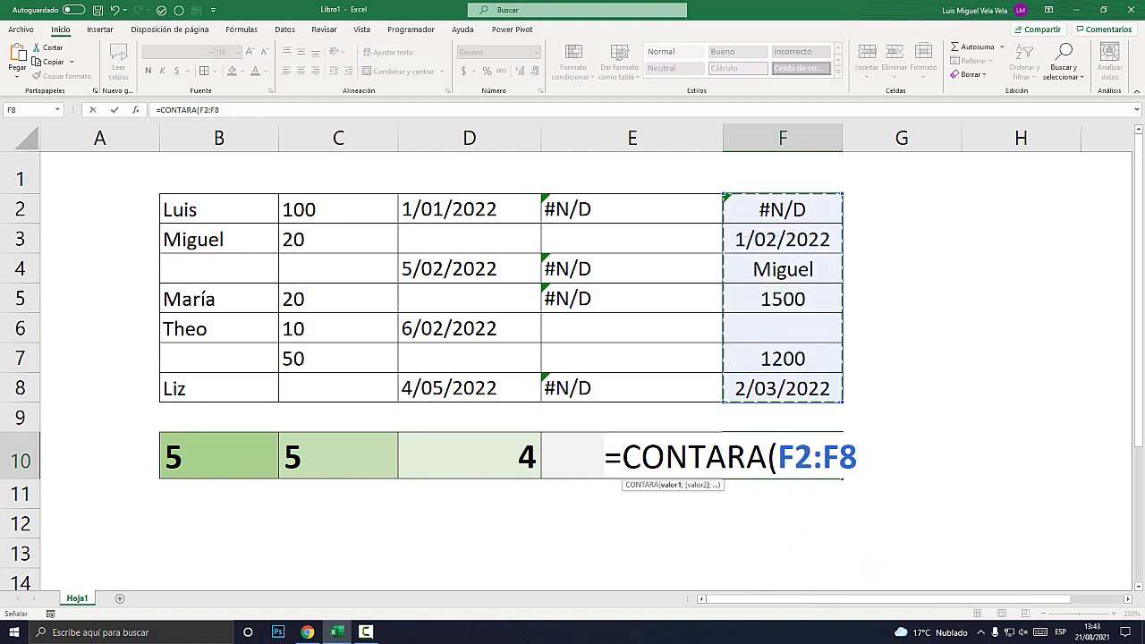
pyautogui.write(')')
pyautogui.press('Return')
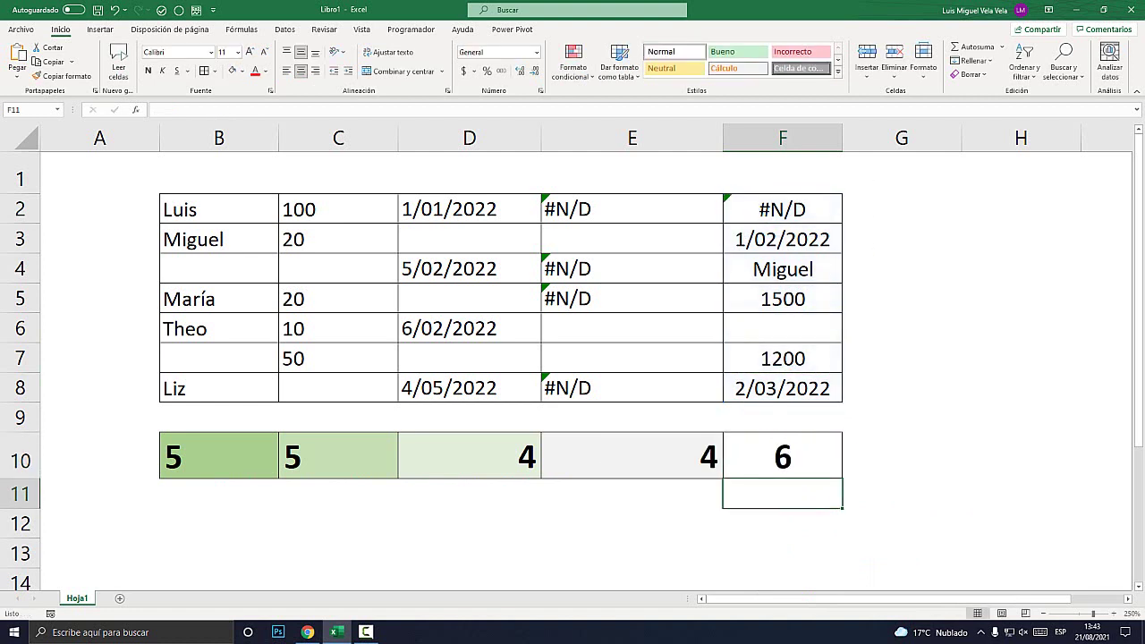
pyautogui.press('Up')
pyautogui.press('Up')
pyautogui.press('Up')
pyautogui.press('Up')
pyautogui.press('Up')
pyautogui.press('Up')
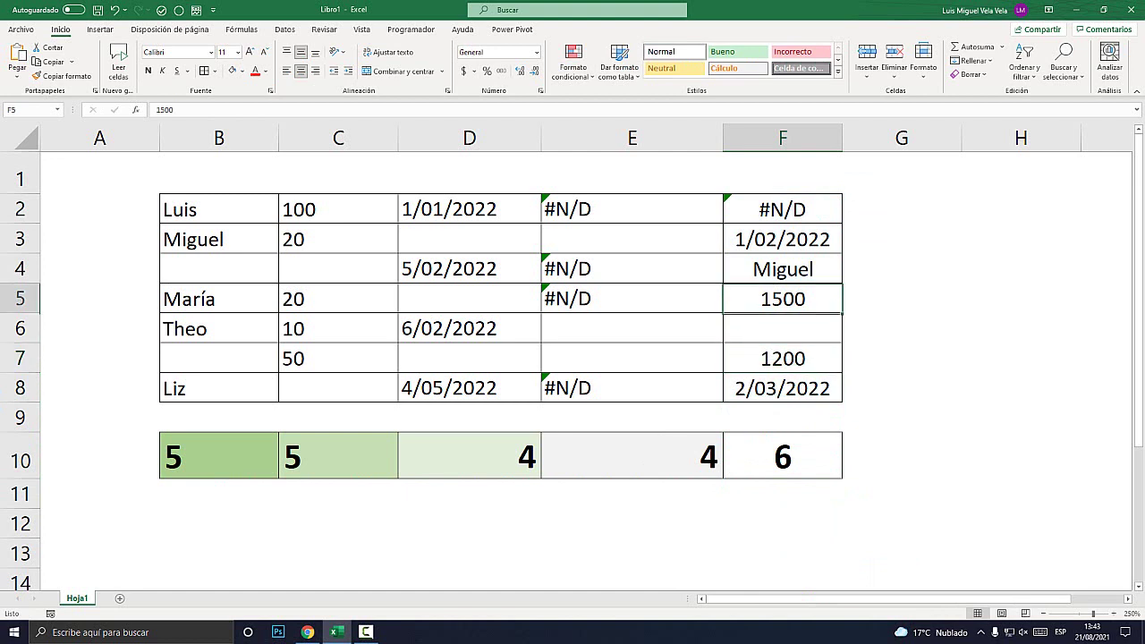
pyautogui.press('Up')
pyautogui.press('Up')
pyautogui.press('Up')
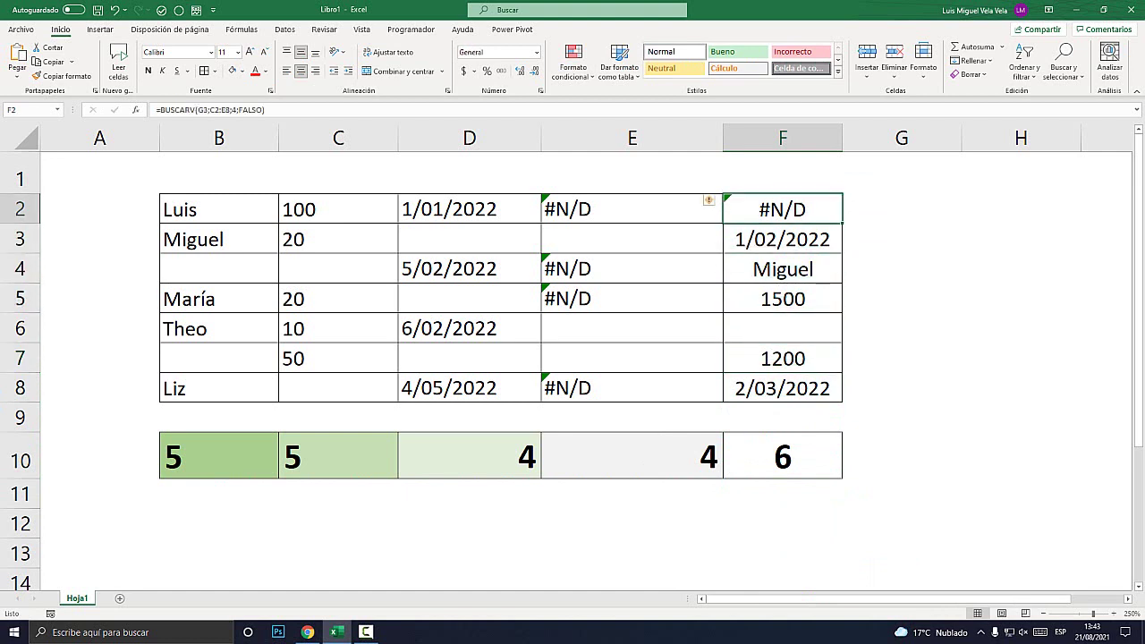
pyautogui.click(783, 456)
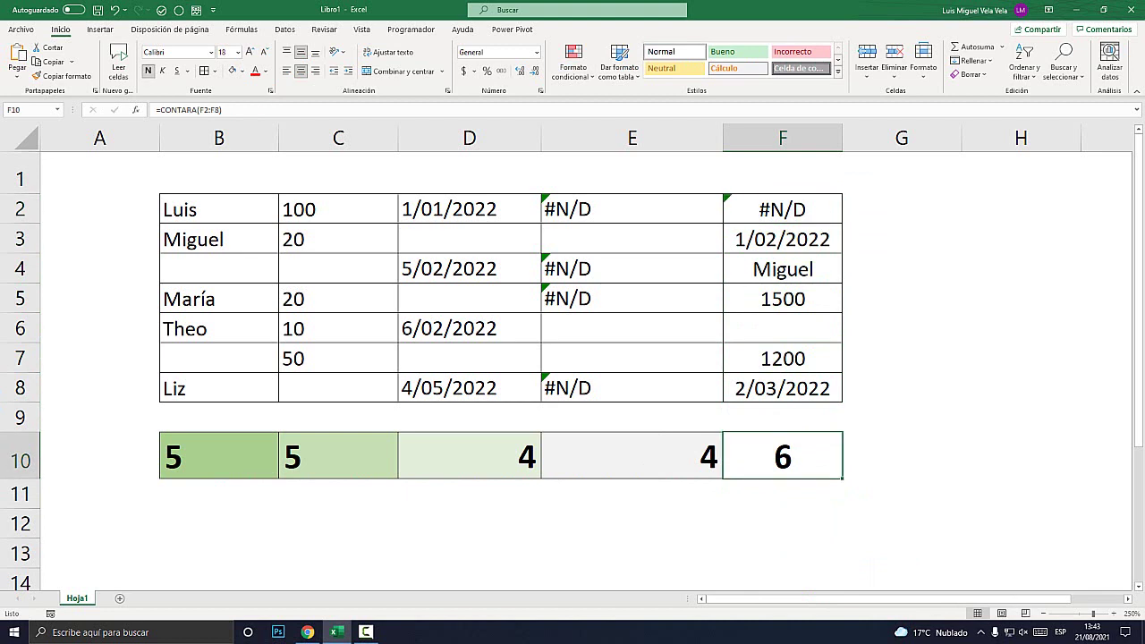